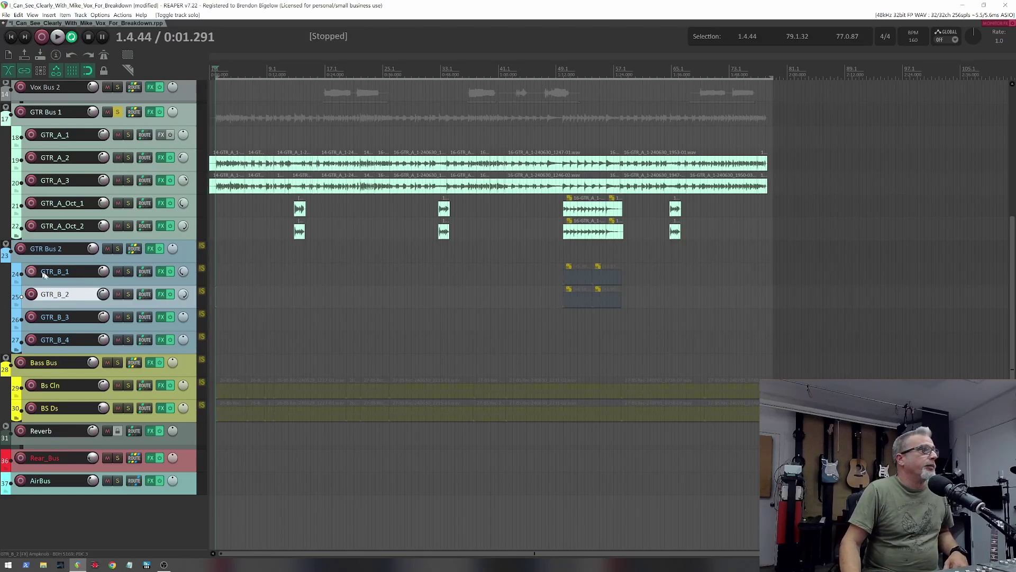
- Solo GTR Bus 2 and show the Mixer window with Ctrl+M
click(118, 249)
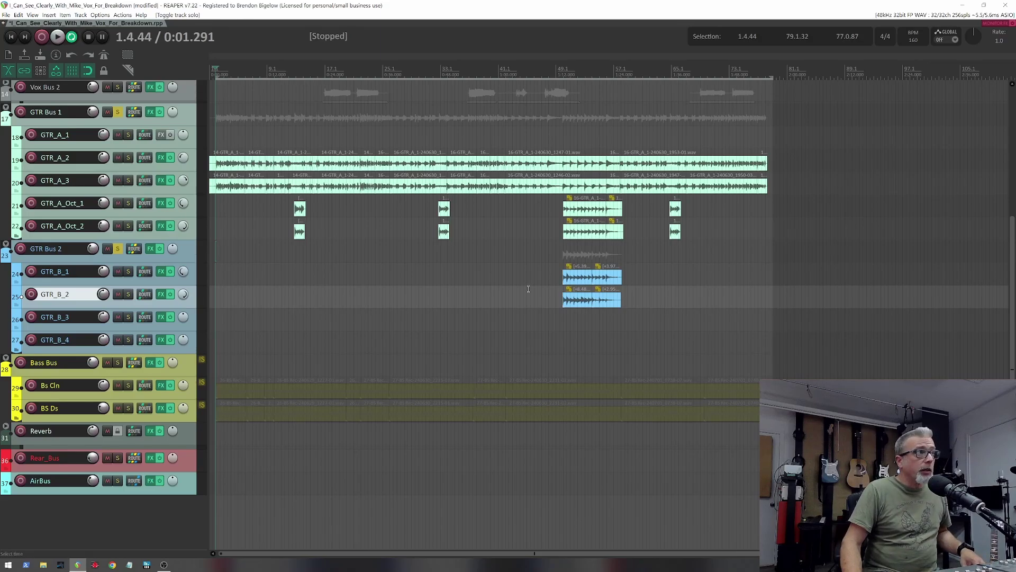
key(ctrl+m)
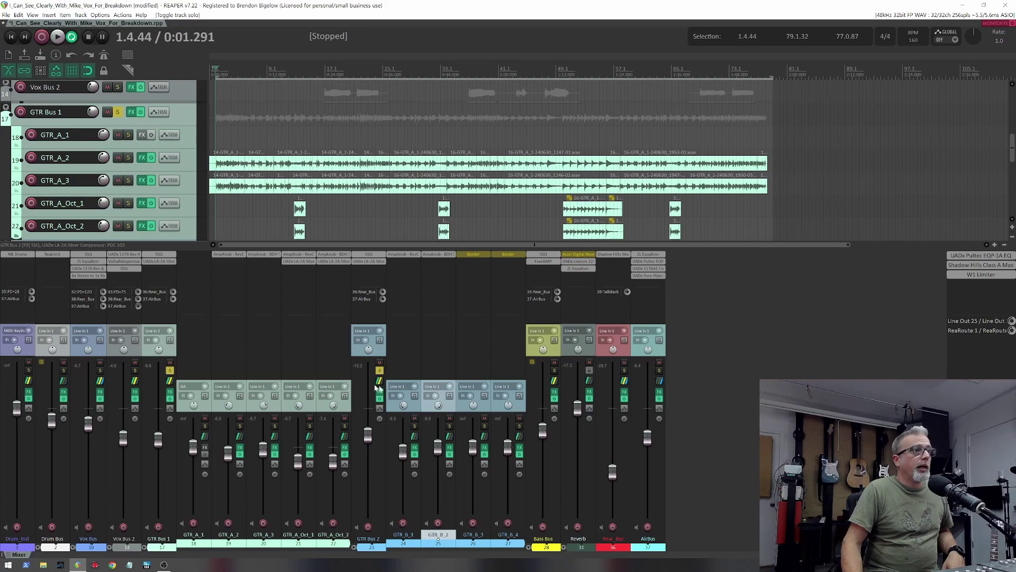
- Scroll through the tracks and select the GTR_A_1 mixer strip
scroll(163, 198, down, 2)
scroll(163, 198, down, 1)
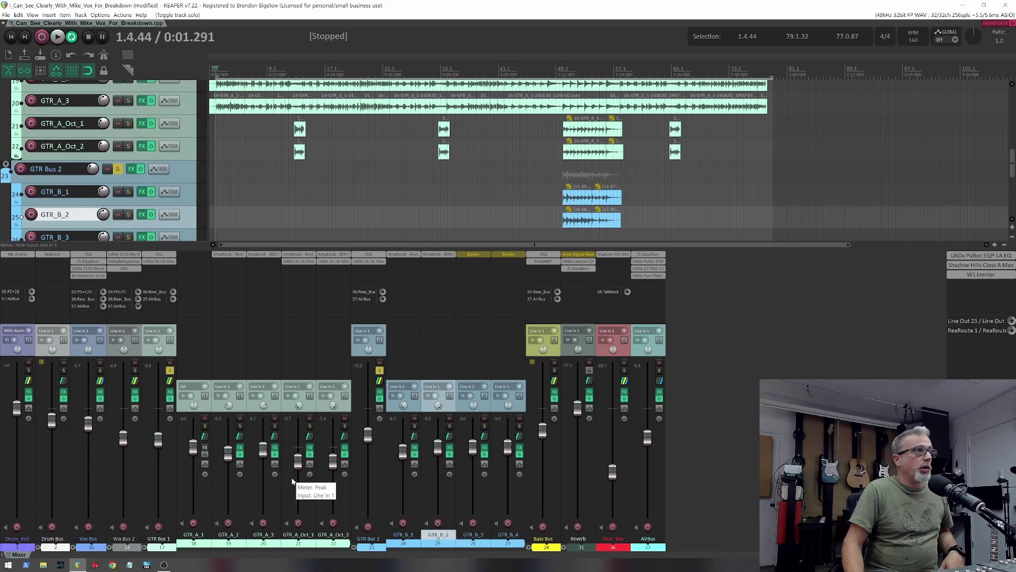
scroll(157, 175, up, 1)
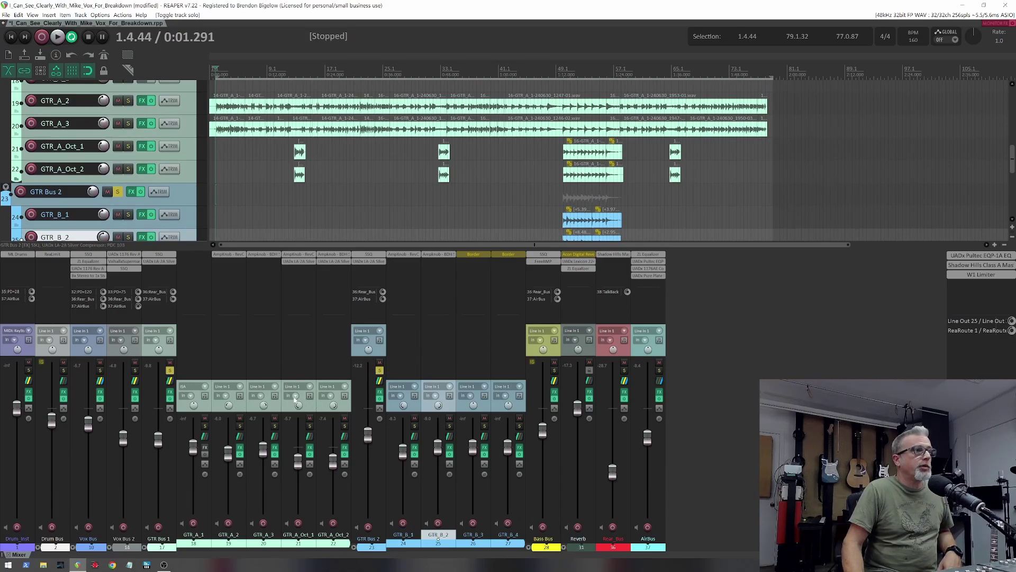
click(207, 408)
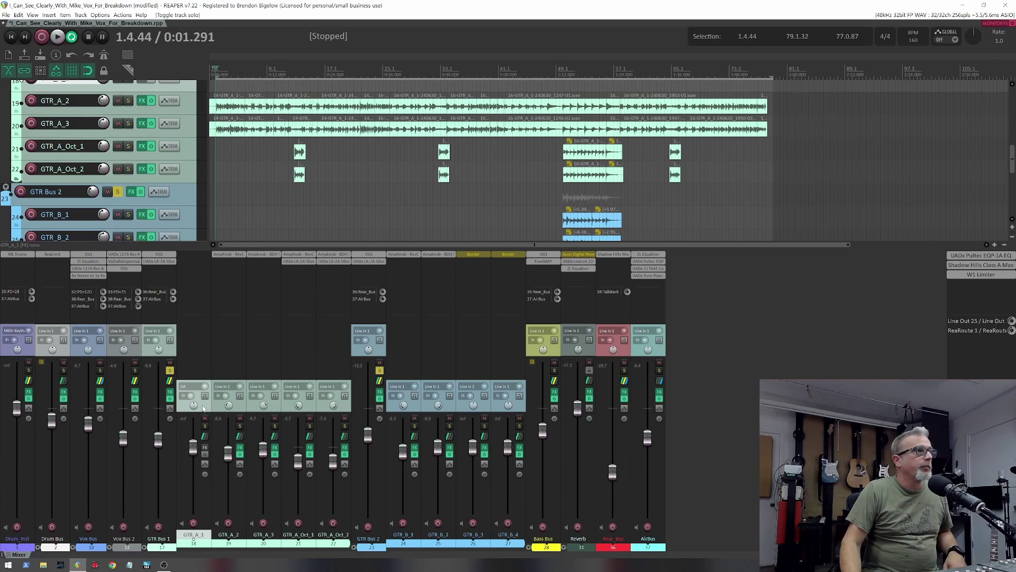
- Remove GTR_A_1 with Remove tracks, then select GTR_A_2 and GTR_A_3 together
right_click(203, 408)
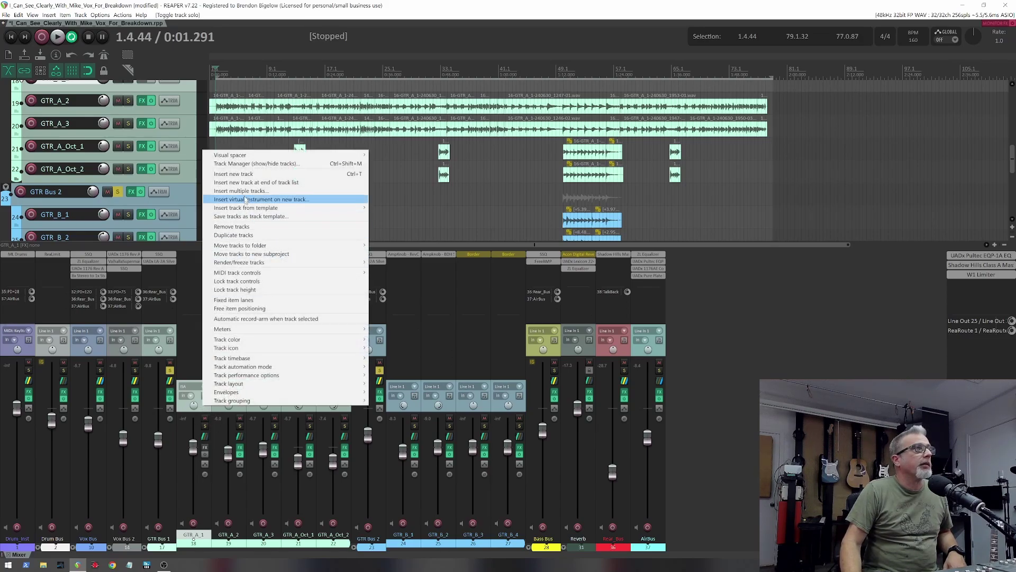
click(239, 227)
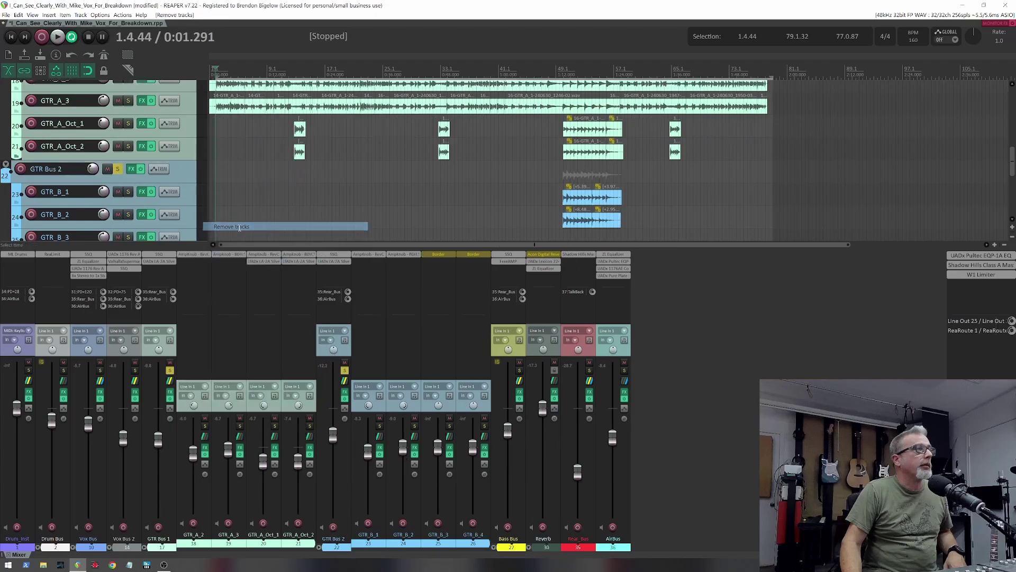
click(206, 411)
ctrl+click(221, 409)
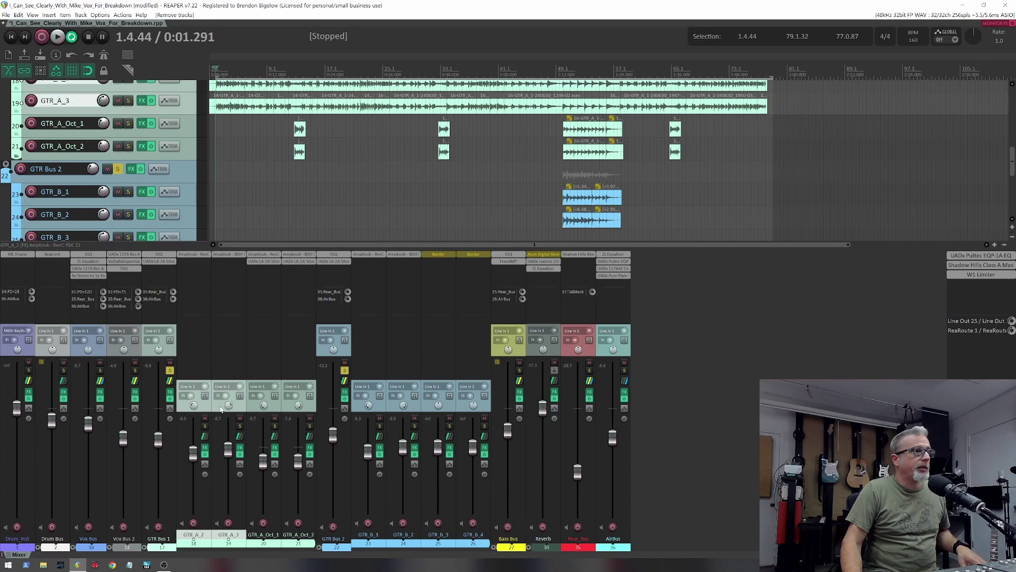
- Select the GTR_A_Oct pair, then the GTR_B pair, and clear the selection
click(256, 411)
ctrl+click(292, 408)
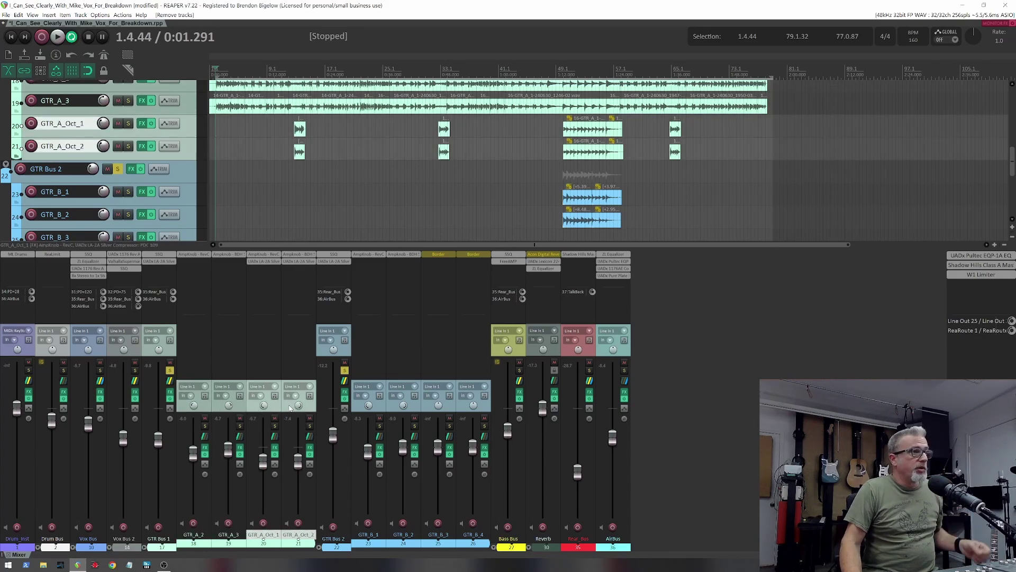
click(361, 410)
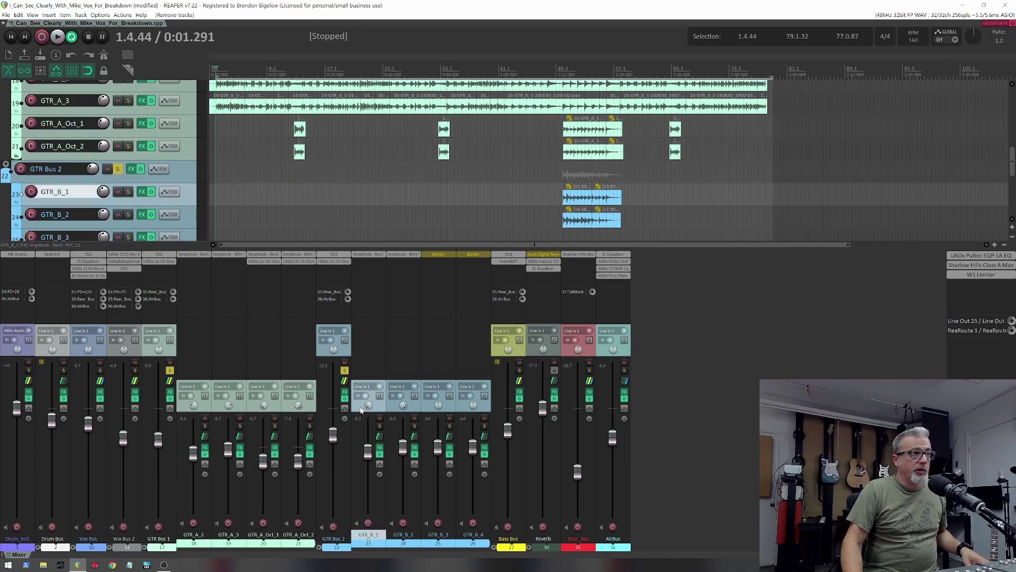
ctrl+click(393, 408)
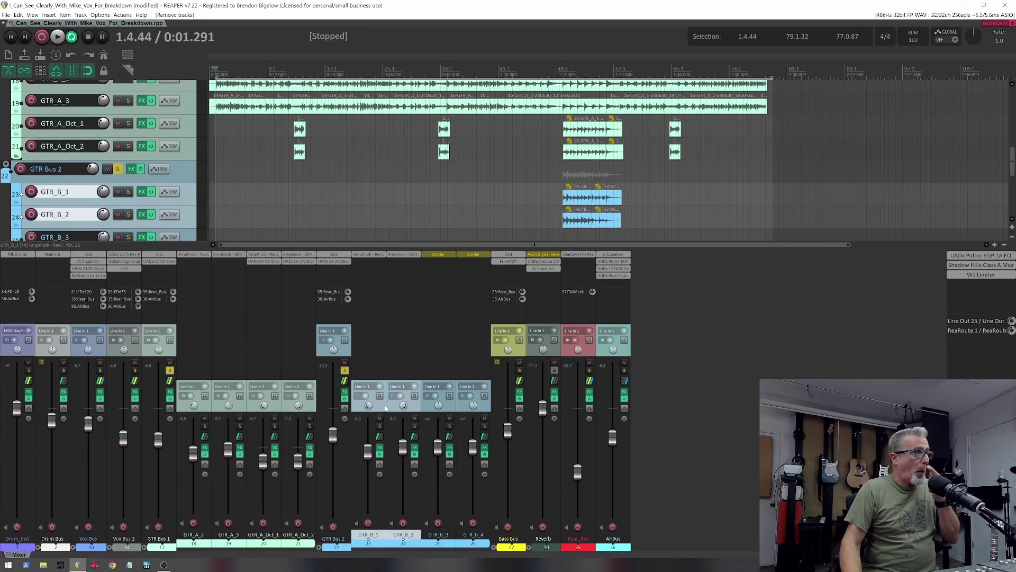
click(436, 464)
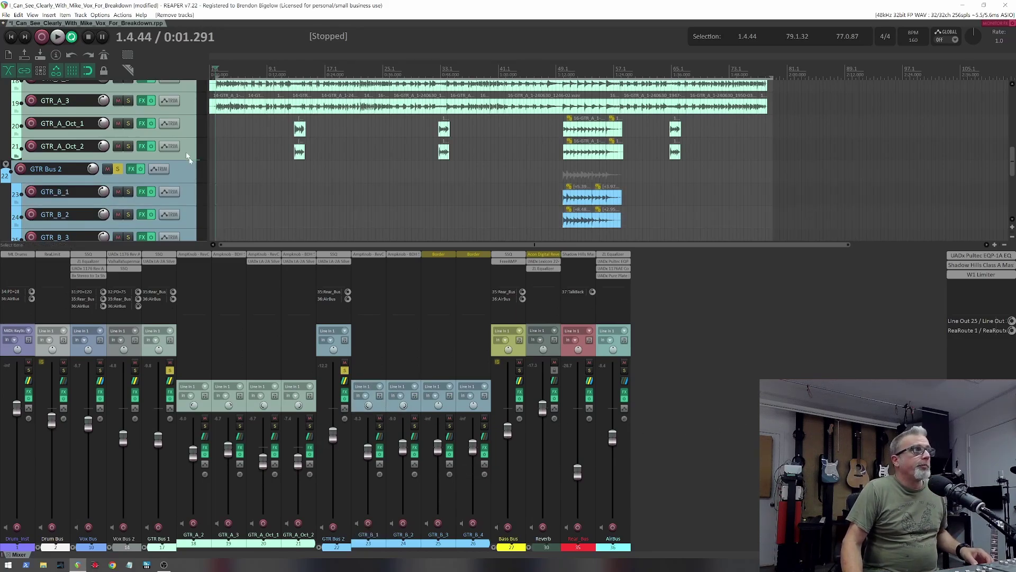
scroll(170, 158, up, 2)
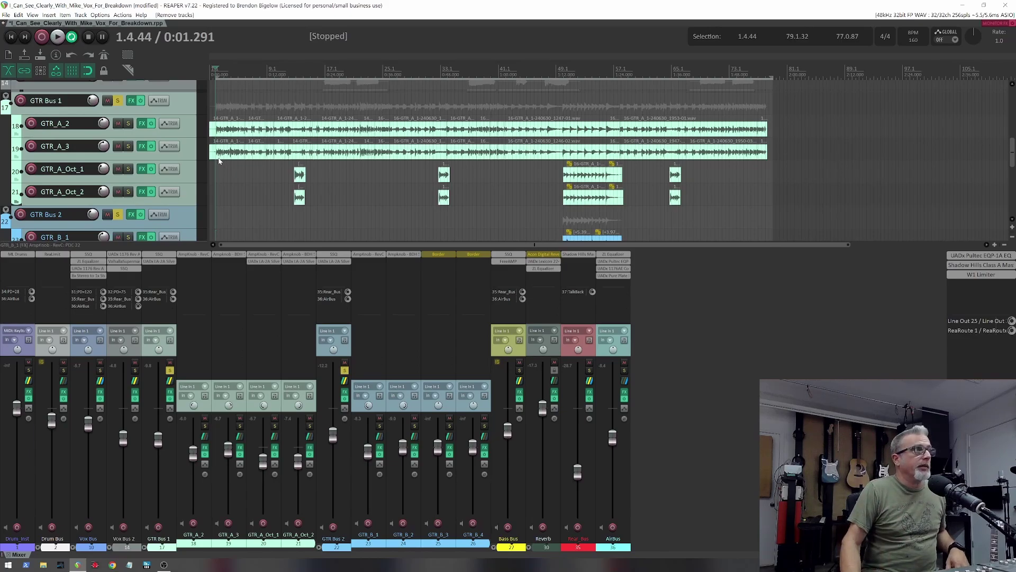
key(space)
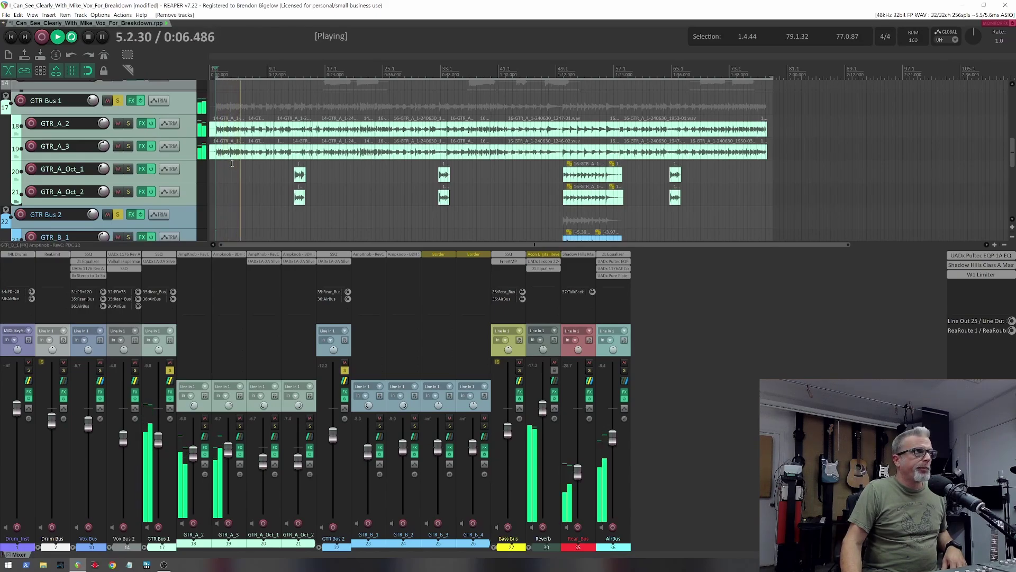
key(space)
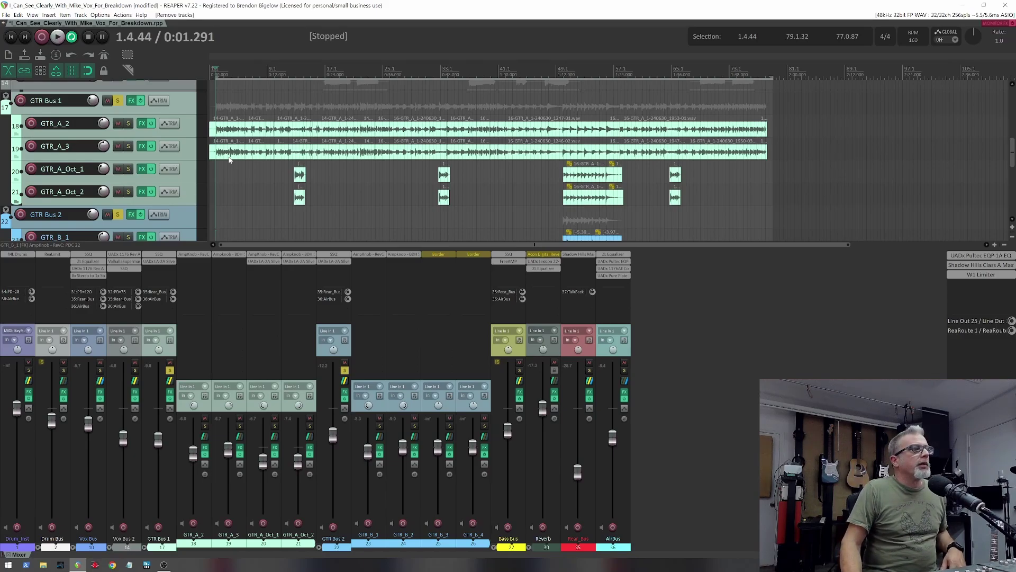
key(space)
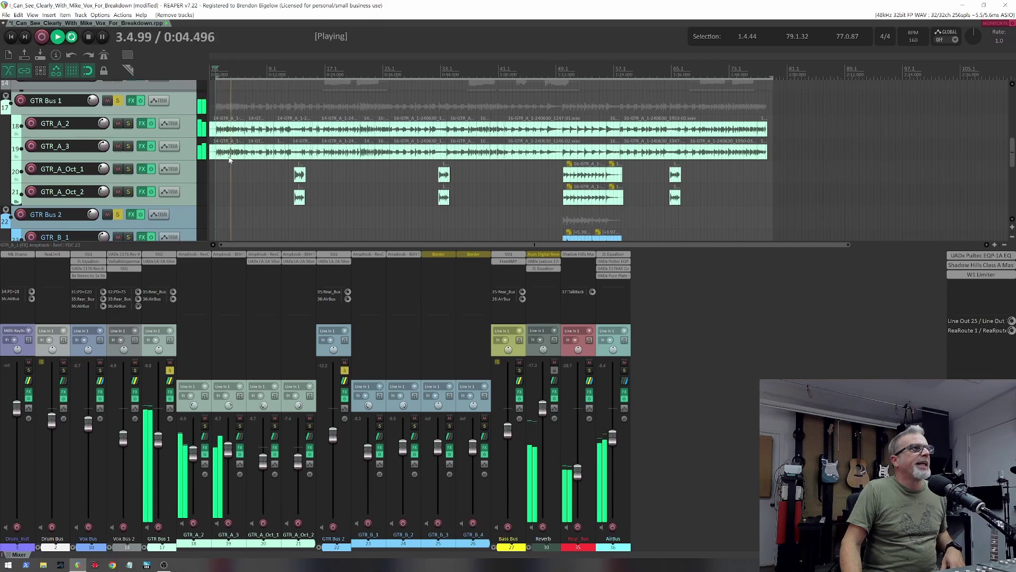
key(space)
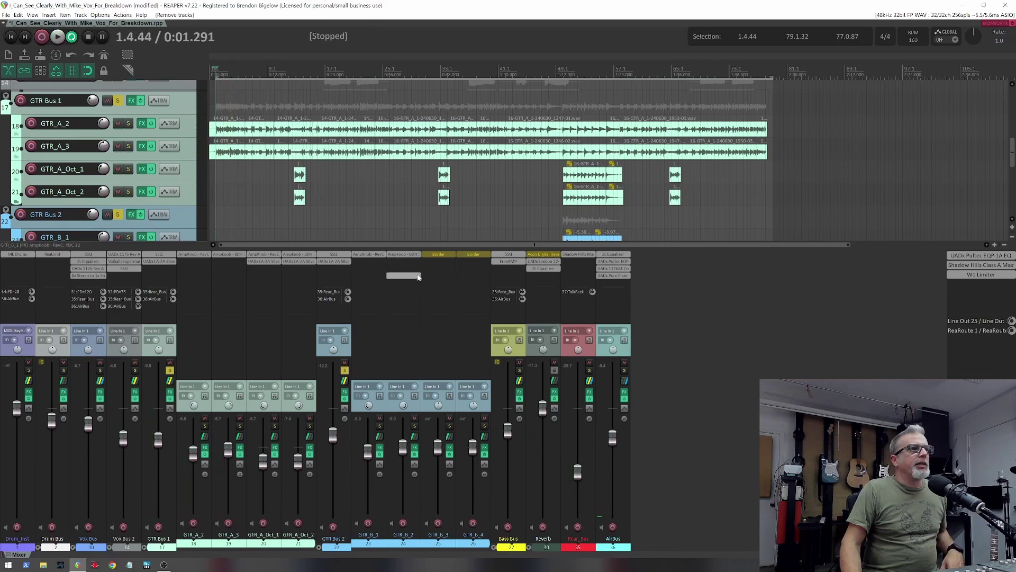
drag(424, 306, 449, 320)
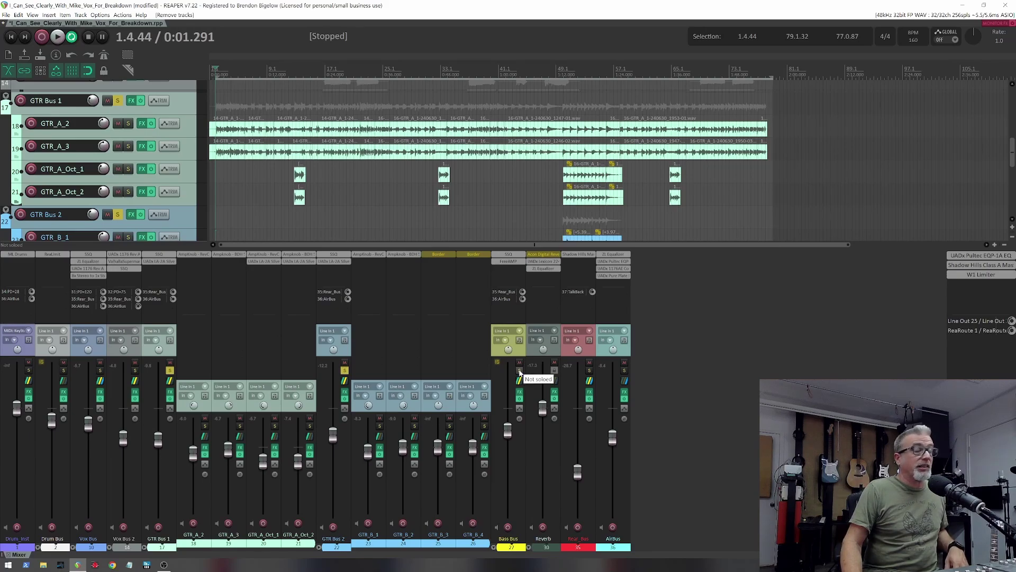
click(519, 370)
key(space)
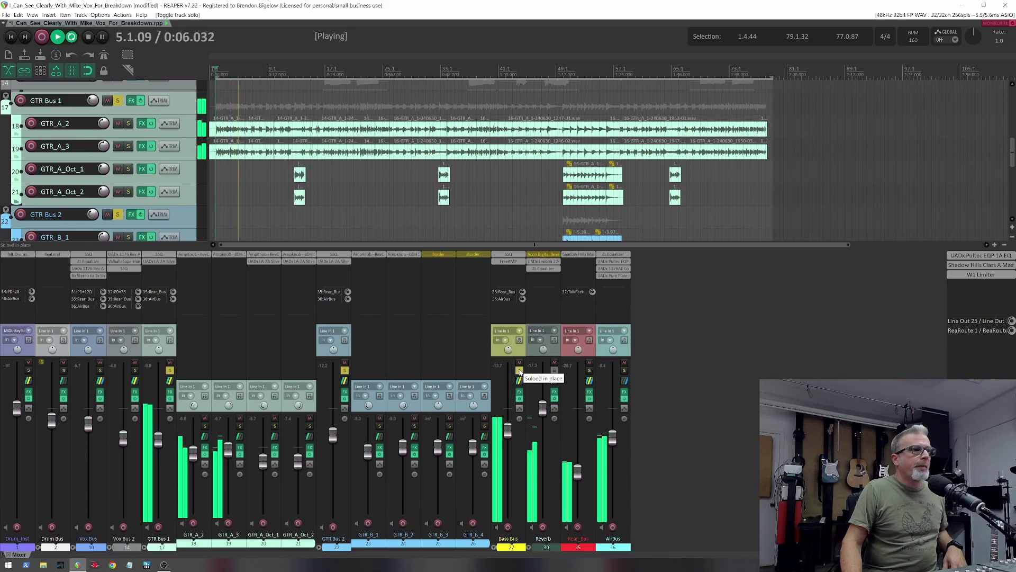
key(space)
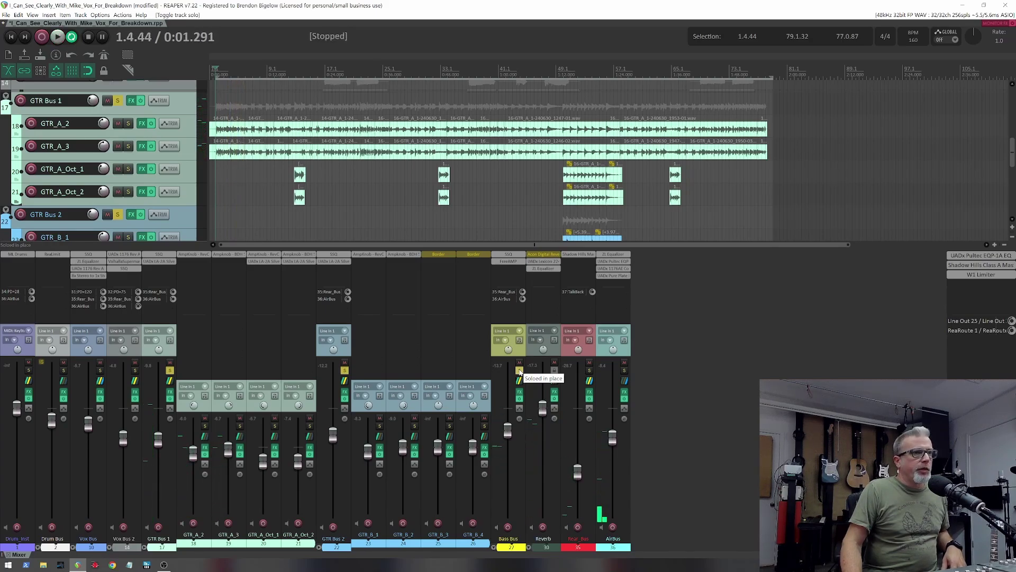
click(519, 371)
key(space)
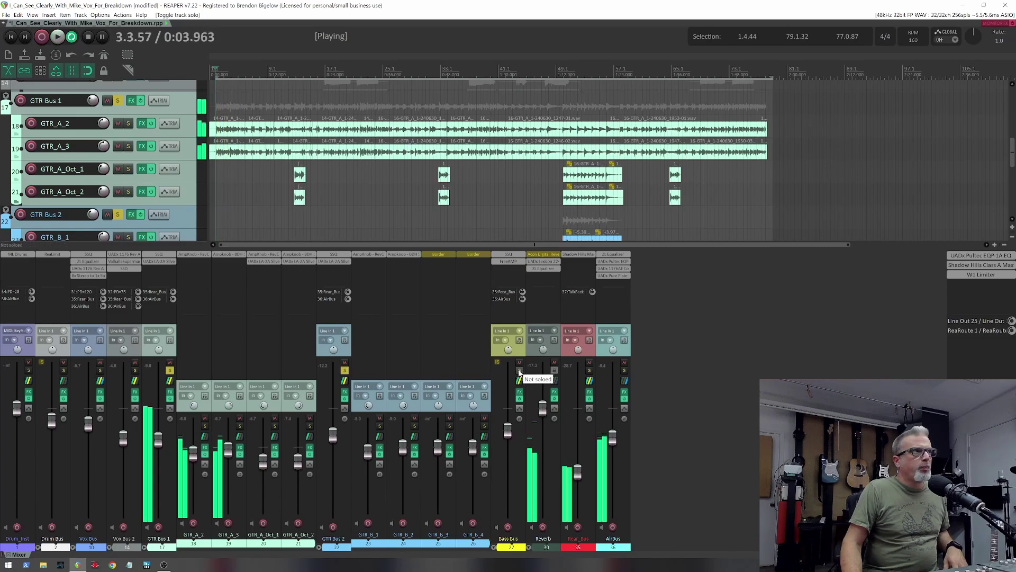
key(space)
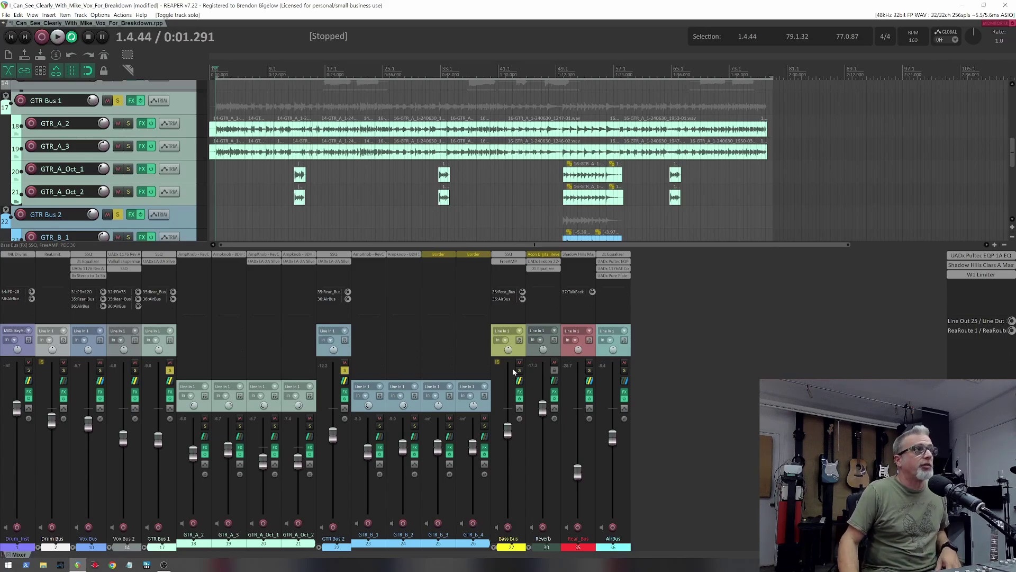
- Compare the soloed guitar buses with the full mix, then re-solo GTR Bus 1 and 2
key(space)
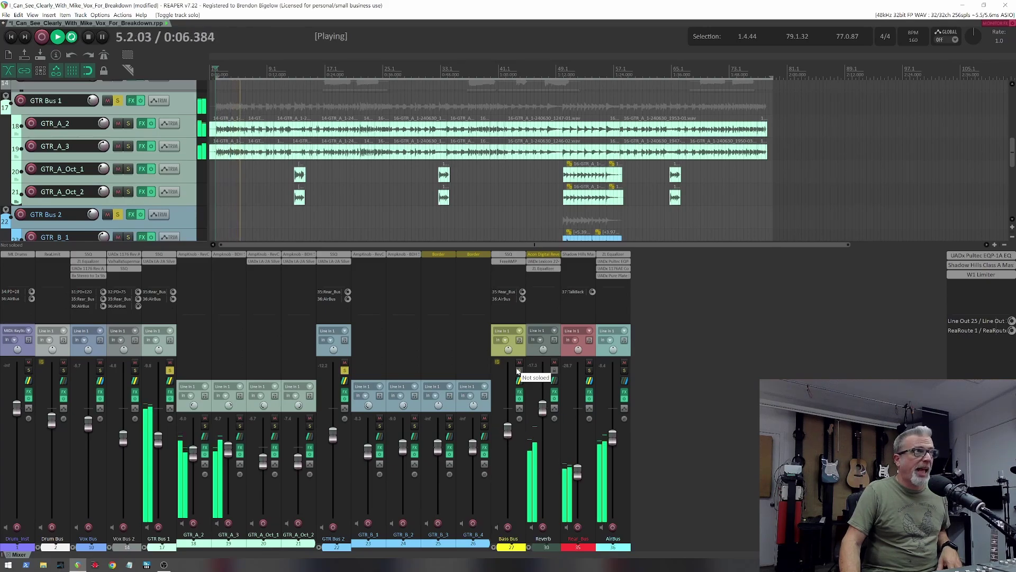
key(space)
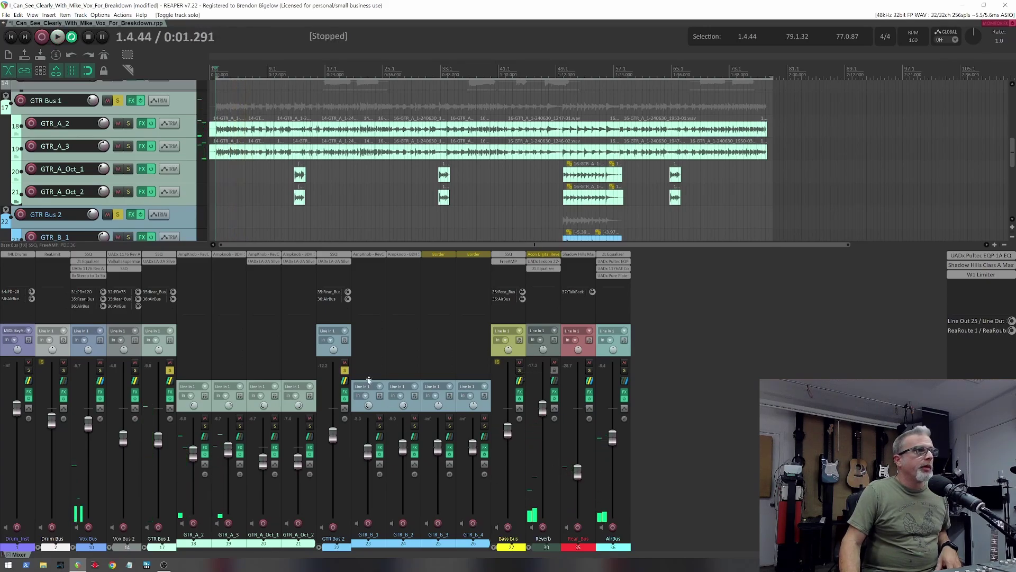
click(344, 371)
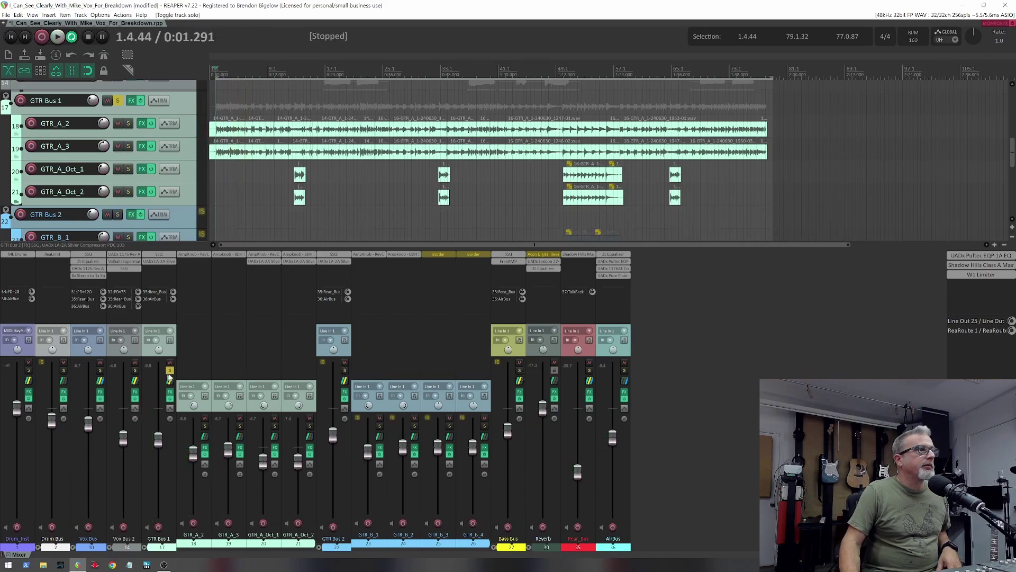
click(170, 370)
key(space)
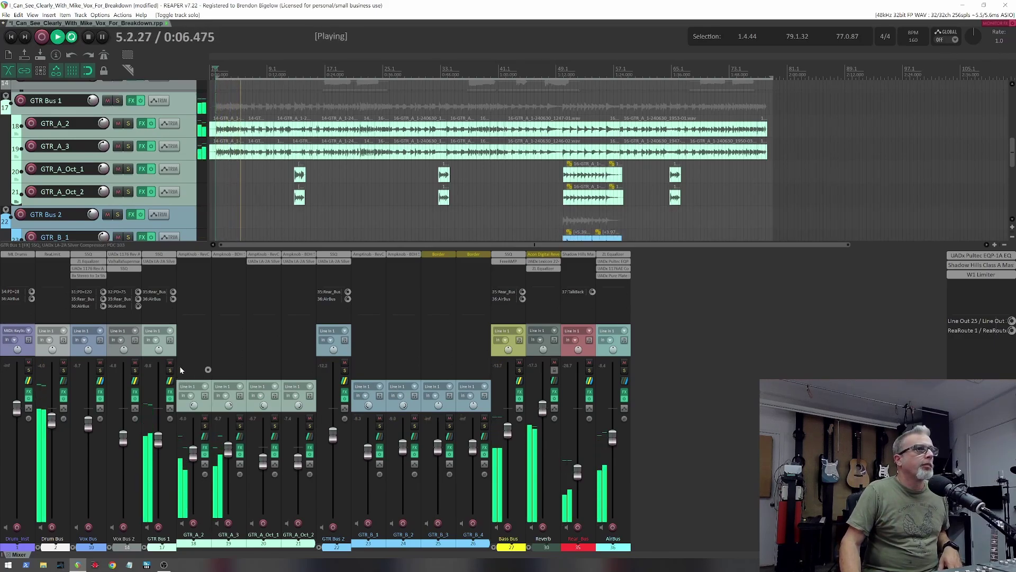
key(space)
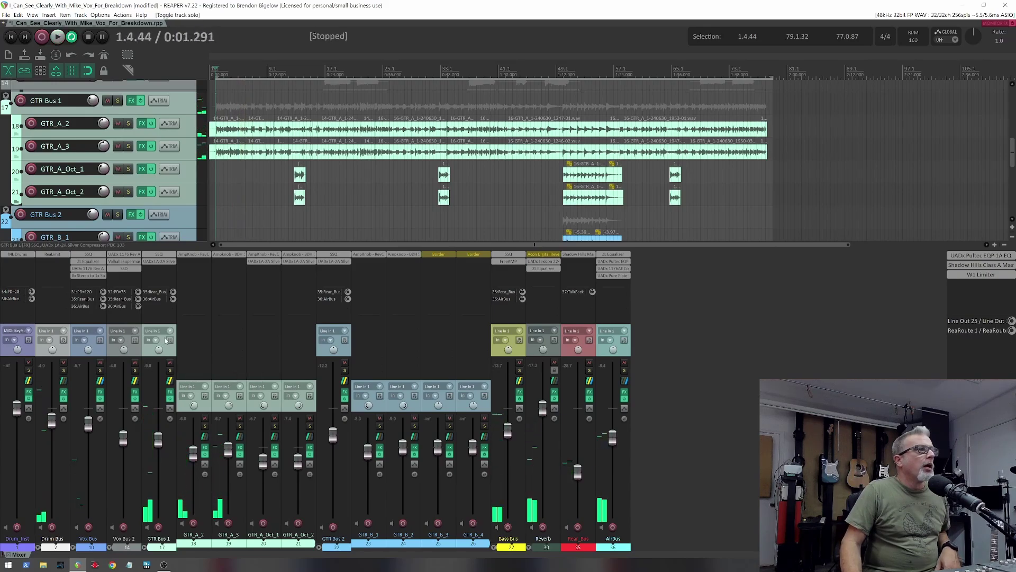
click(170, 370)
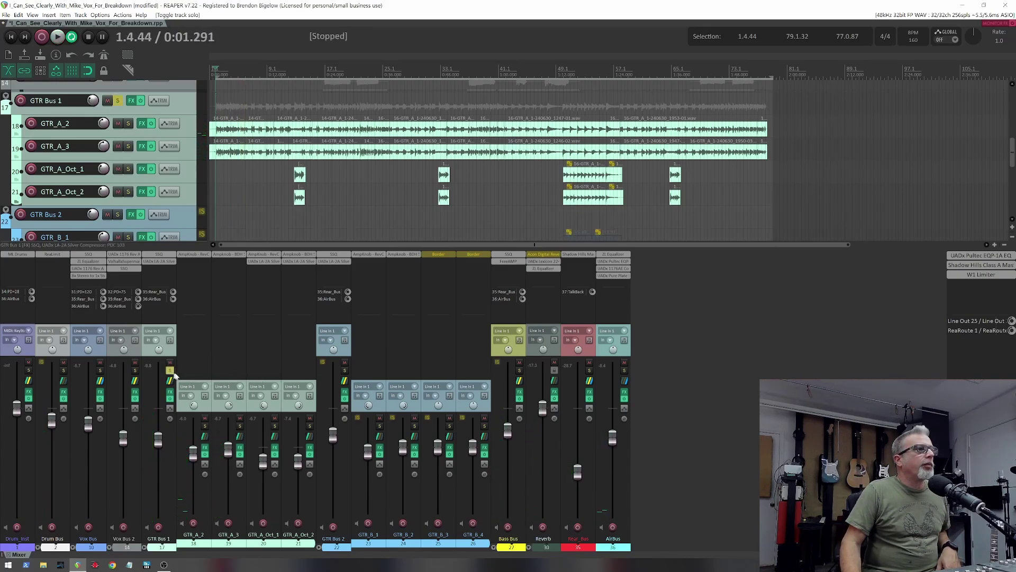
click(344, 371)
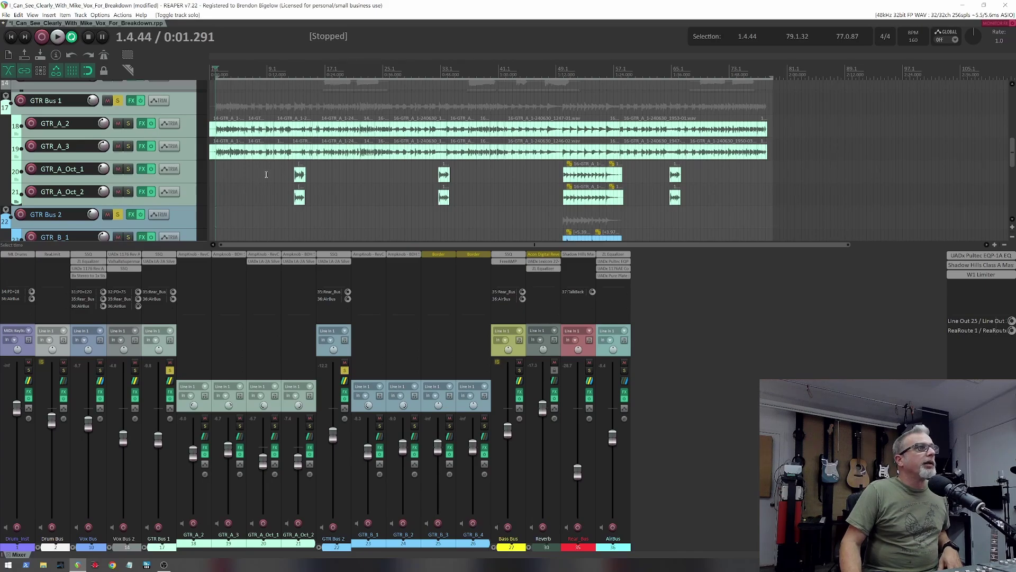
- Play from bar 9, jump back to bar 8, reset the Vox Bus peak readout, and stop
click(265, 174)
key(space)
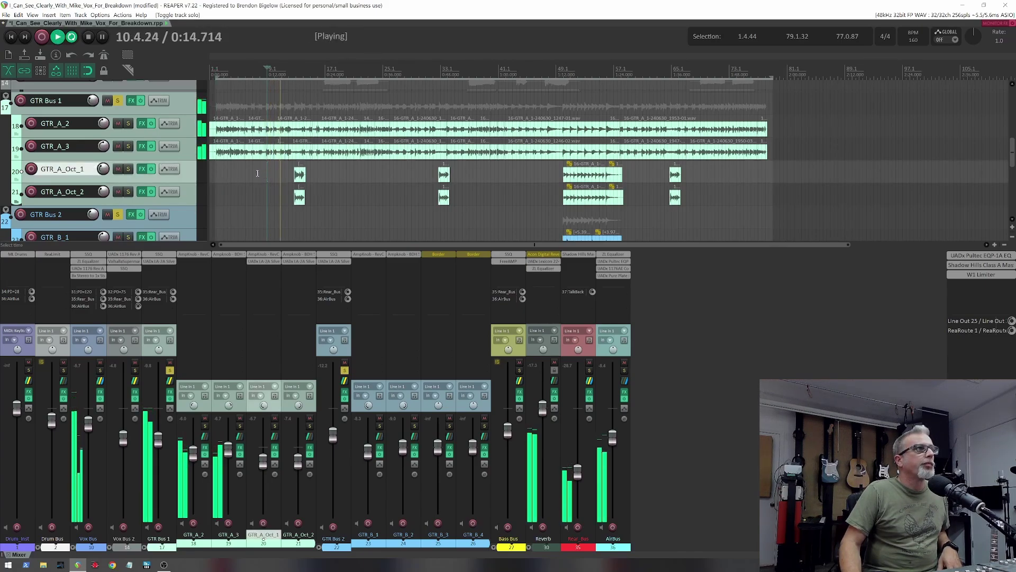
click(260, 173)
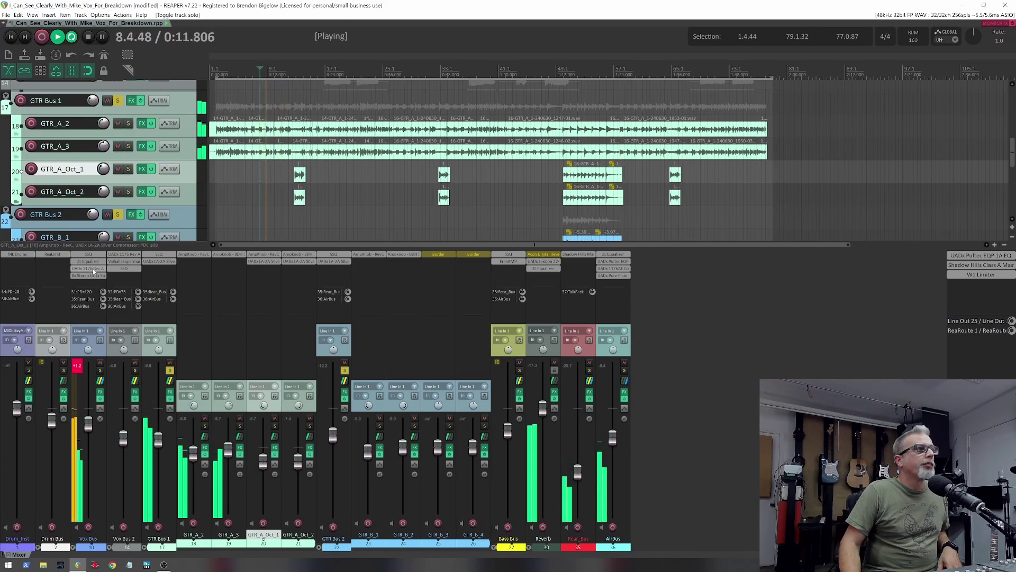
click(77, 367)
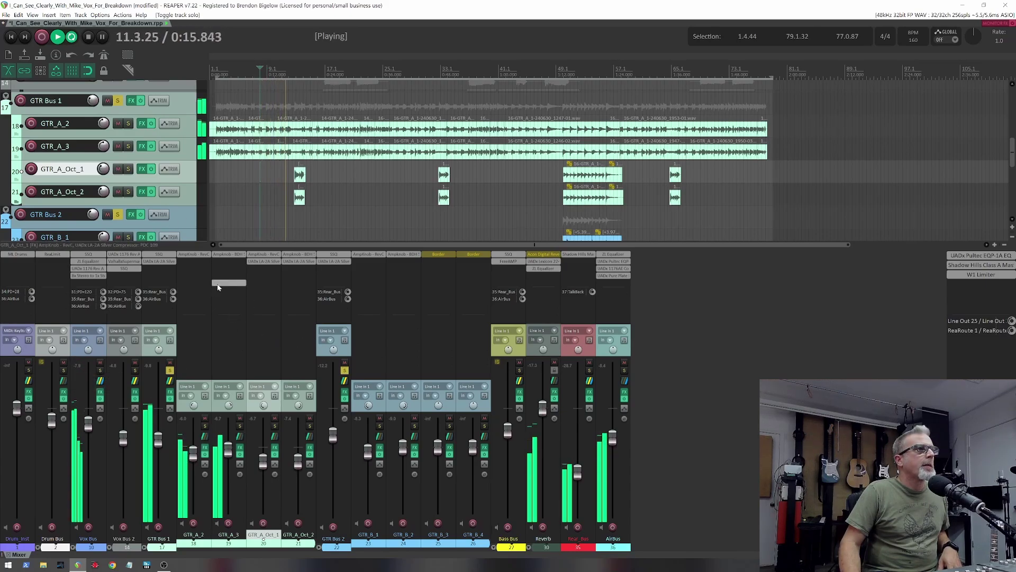
key(space)
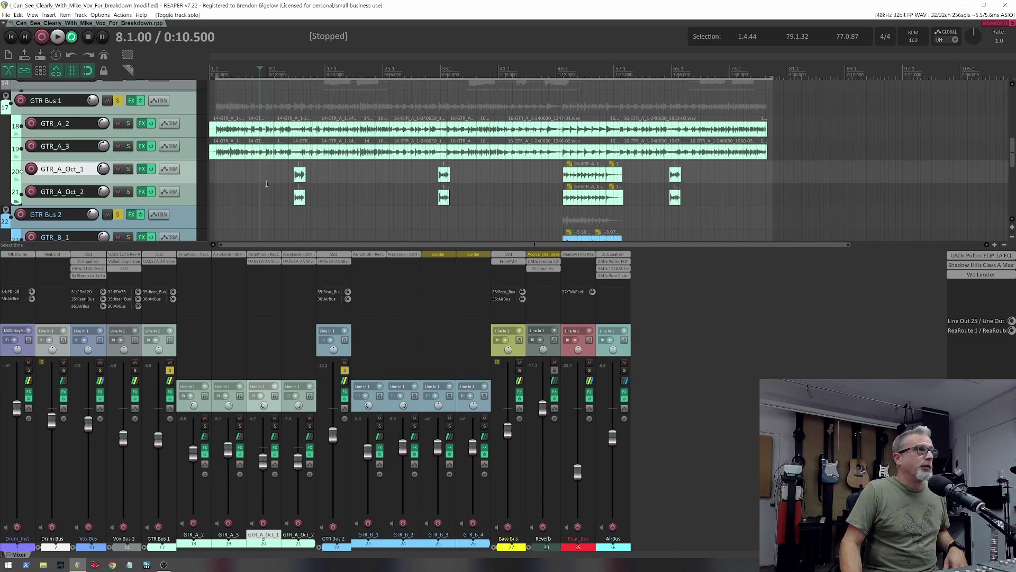
- Play the soloed guitar buses from bar 8, then from 12.3.00, stopping each time
key(space)
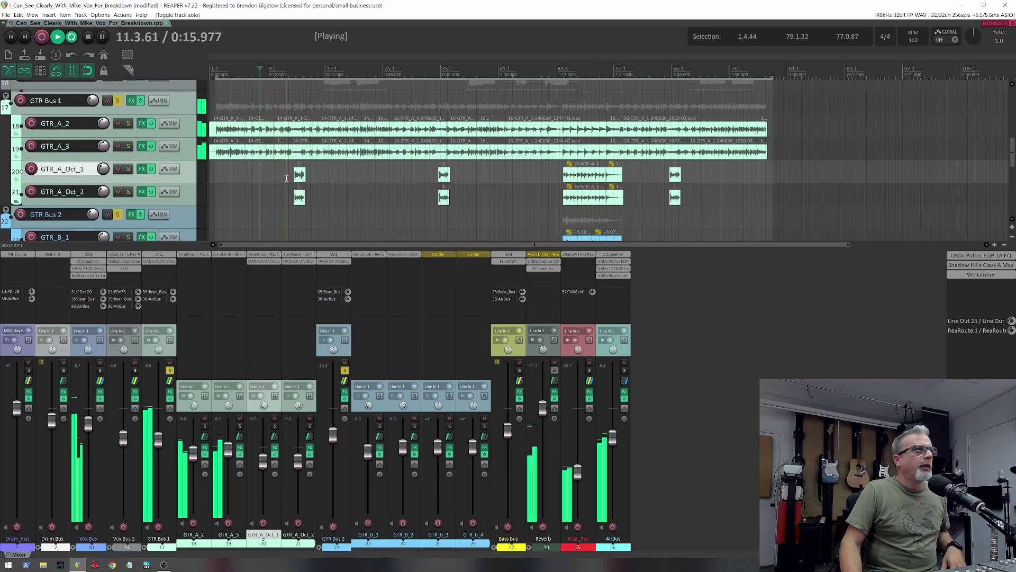
key(space)
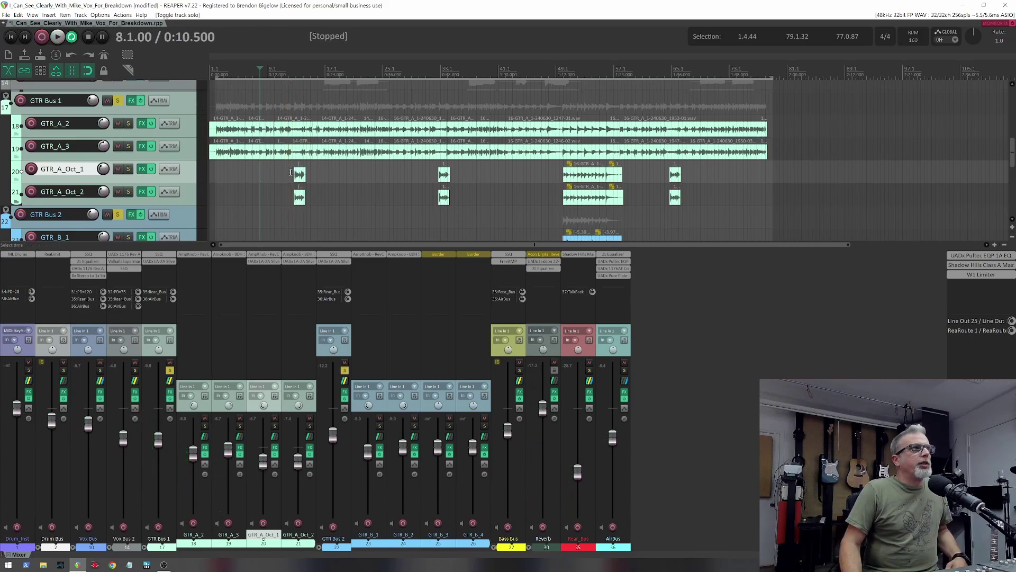
click(292, 173)
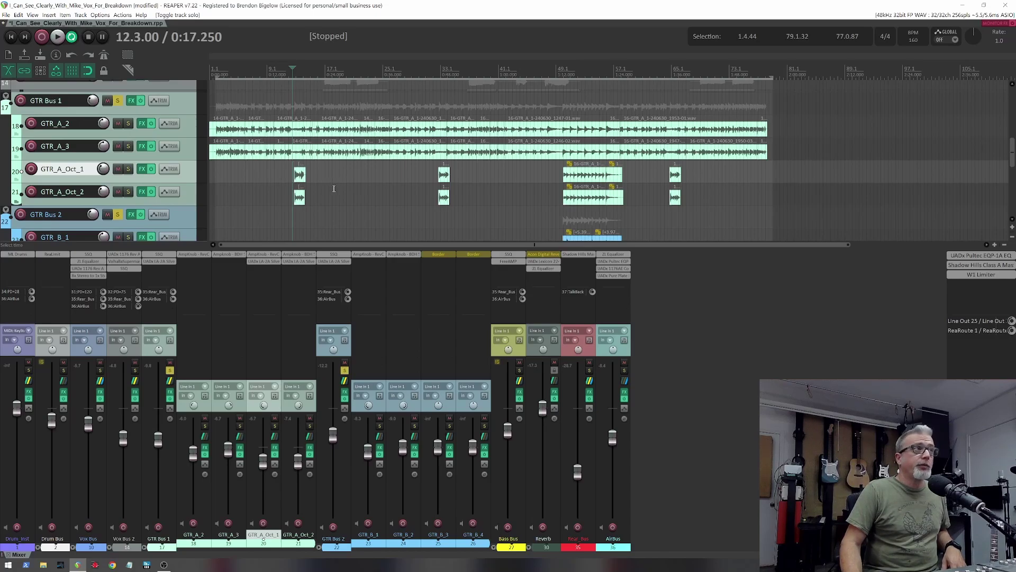
key(space)
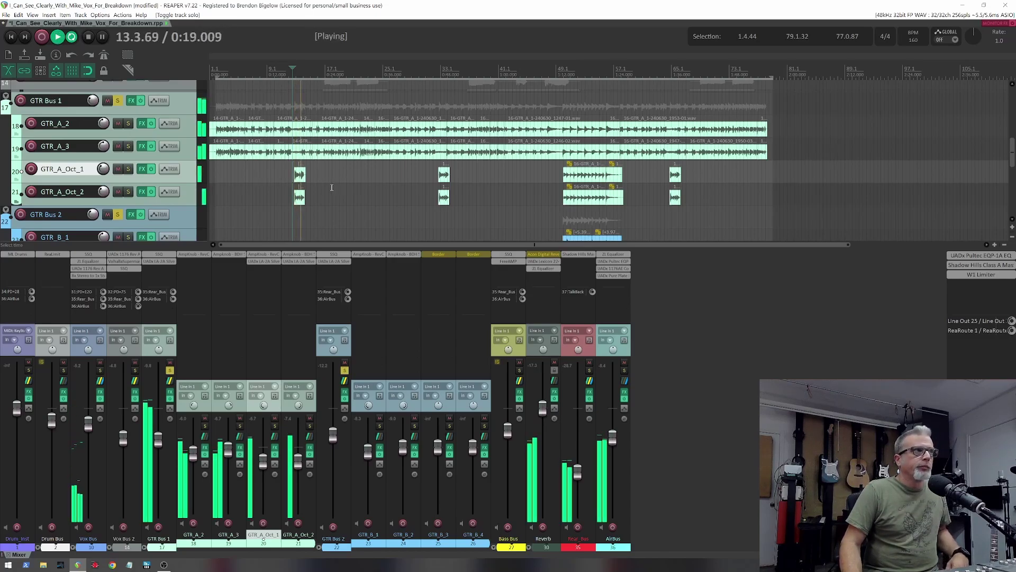
key(space)
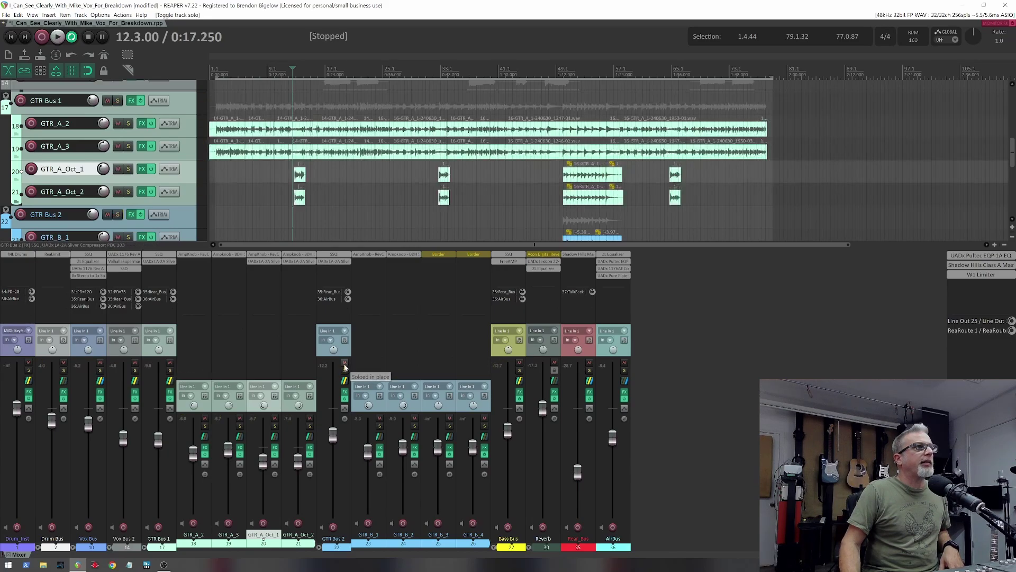
- Replay from bar 12 and solo both GTR Bus 1 and GTR Bus 2
key(space)
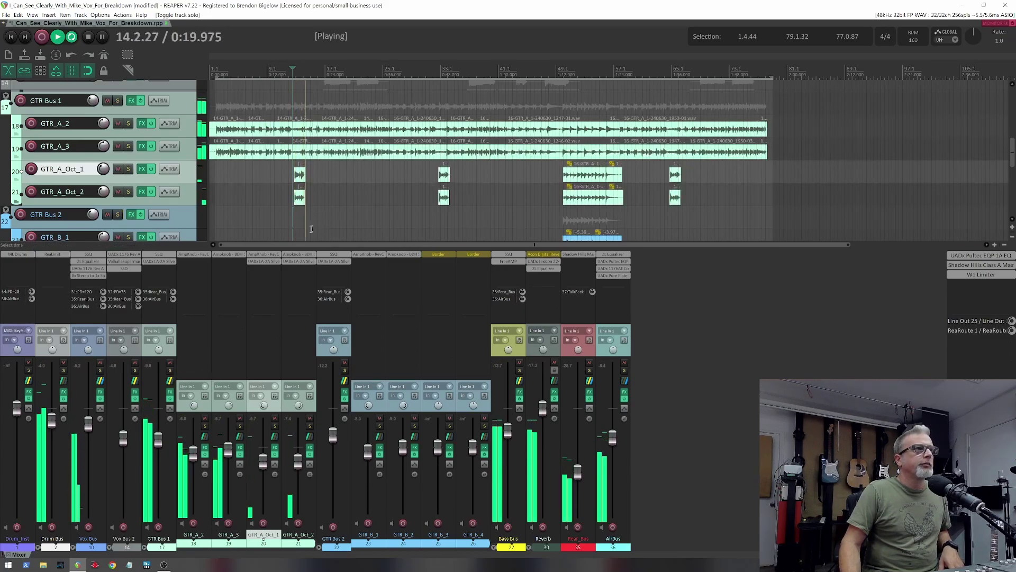
key(space)
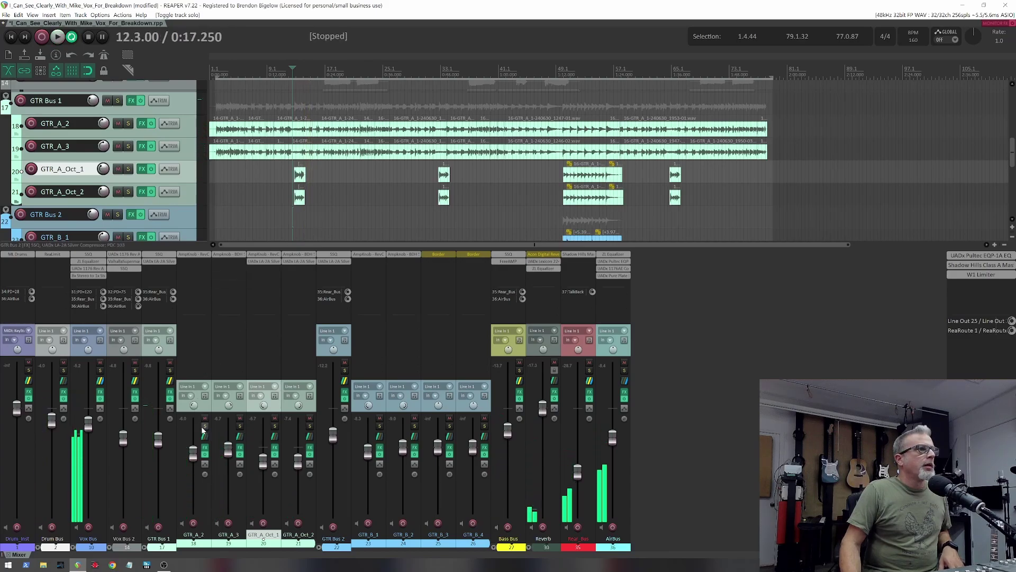
click(170, 369)
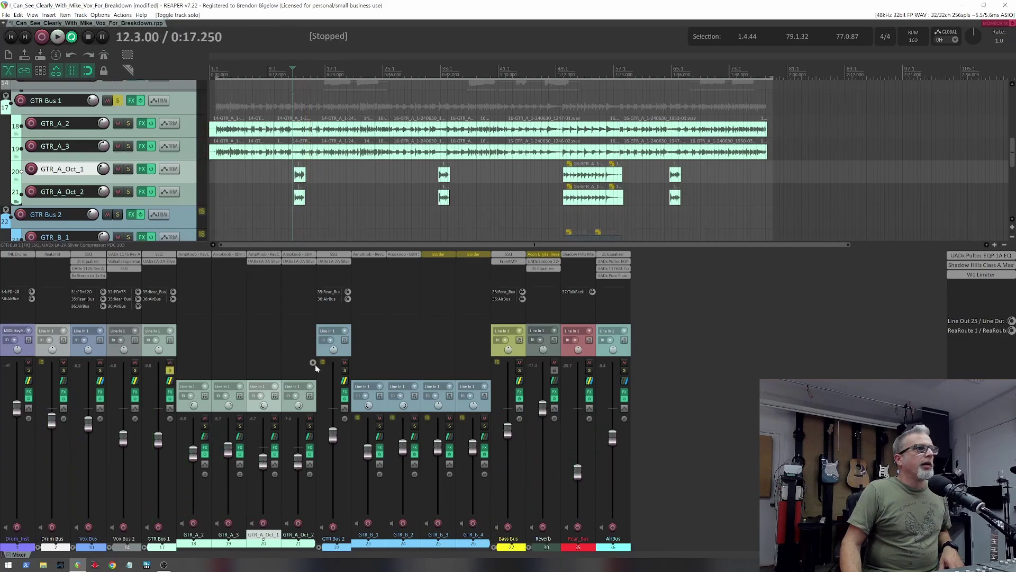
click(345, 369)
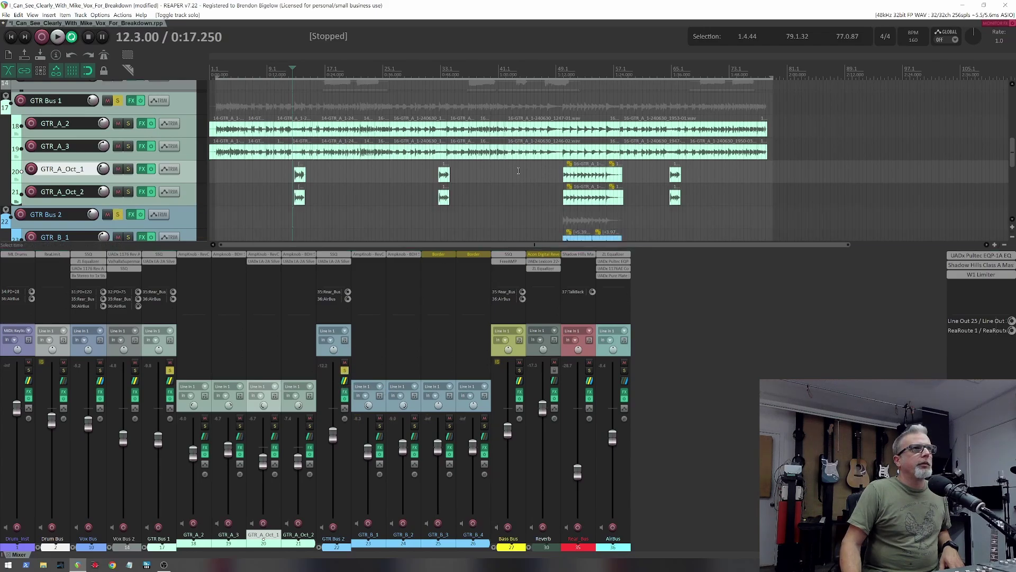
- Play the soloed buses from bar 49, then unsolo GTR Bus 2 and GTR Bus 1
click(559, 171)
key(space)
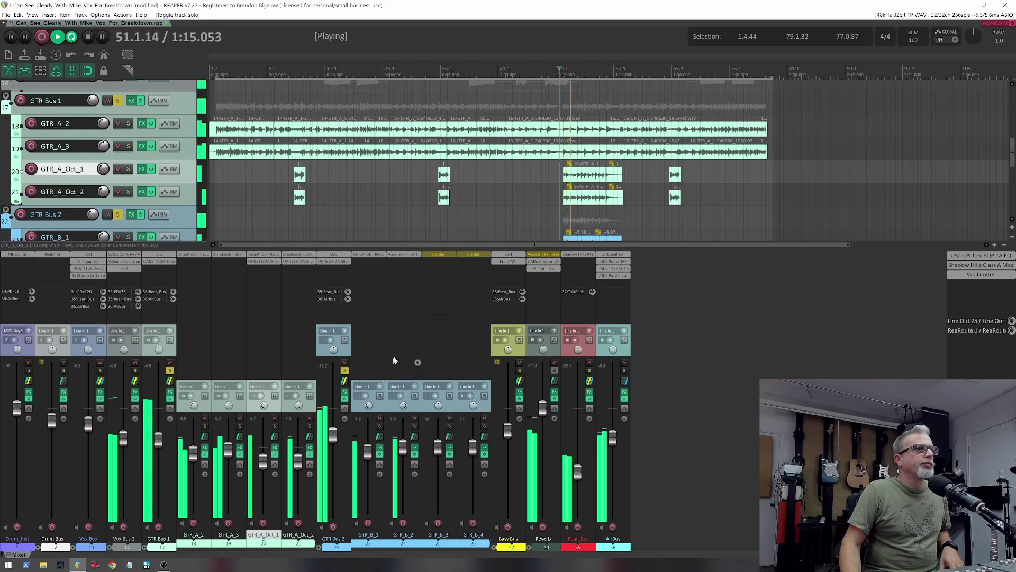
key(space)
click(344, 370)
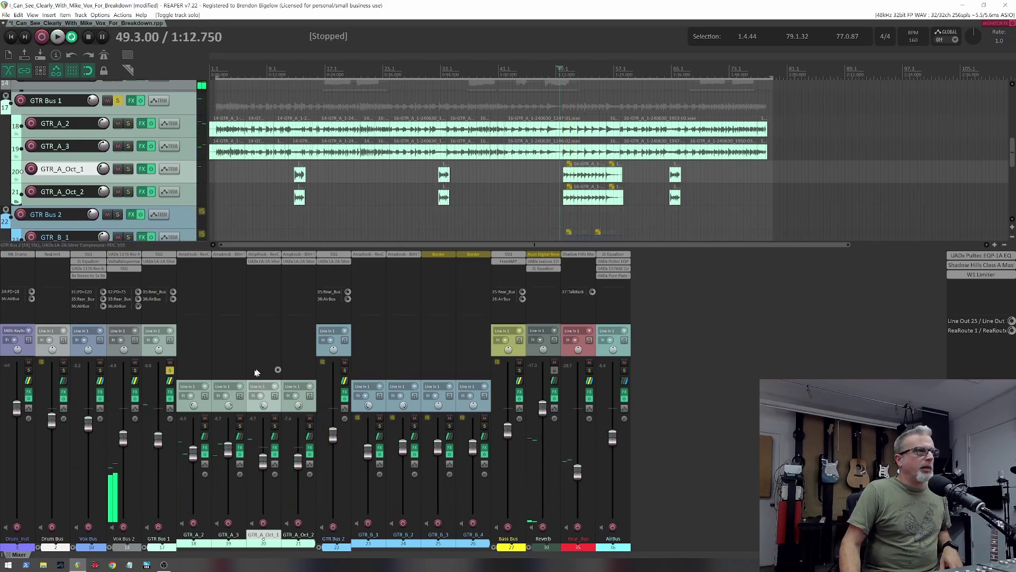
click(169, 371)
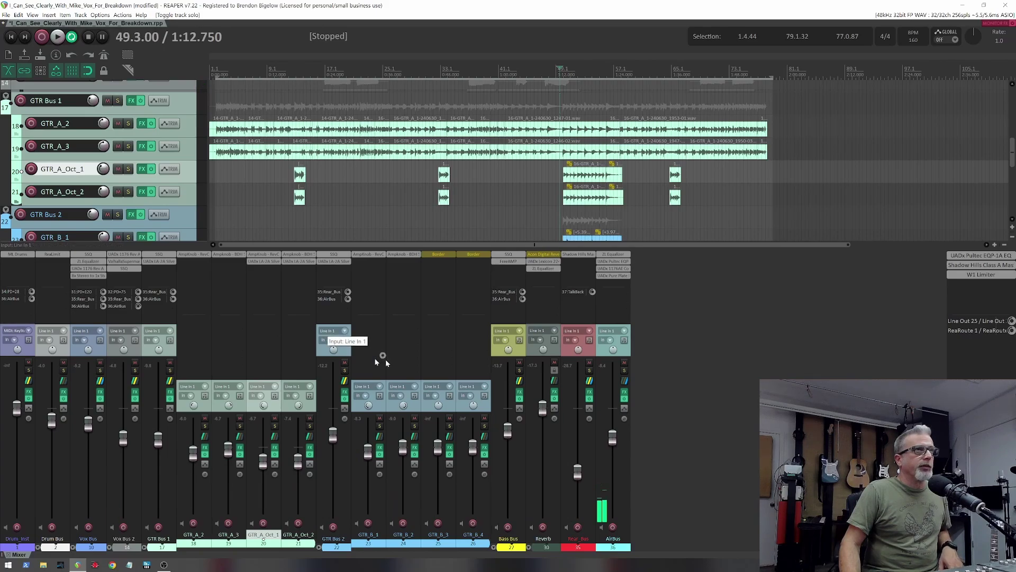
- Play the unsoloed full mix from bar 49 and stop
scroll(144, 182, down, 2)
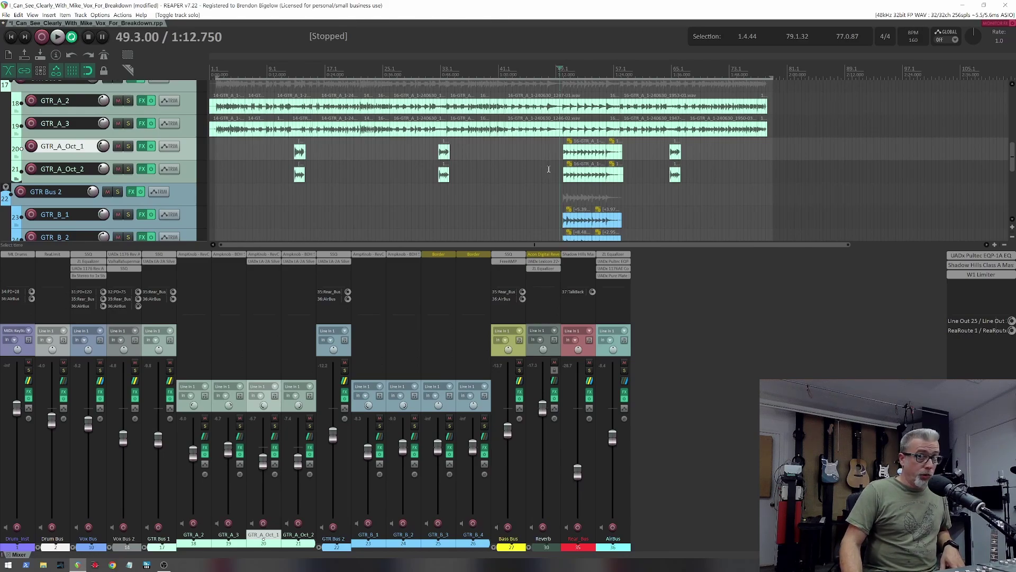
key(space)
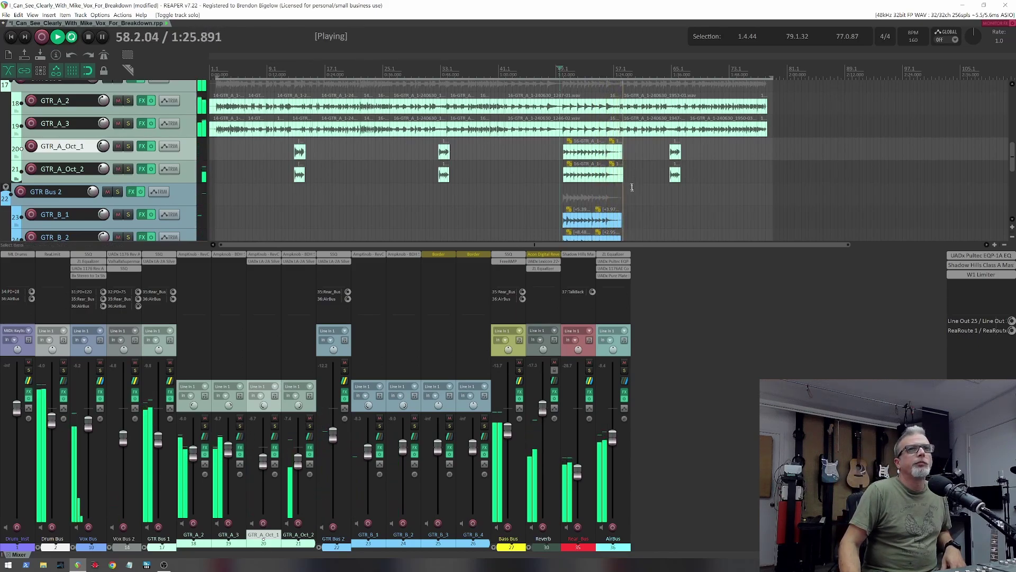
key(space)
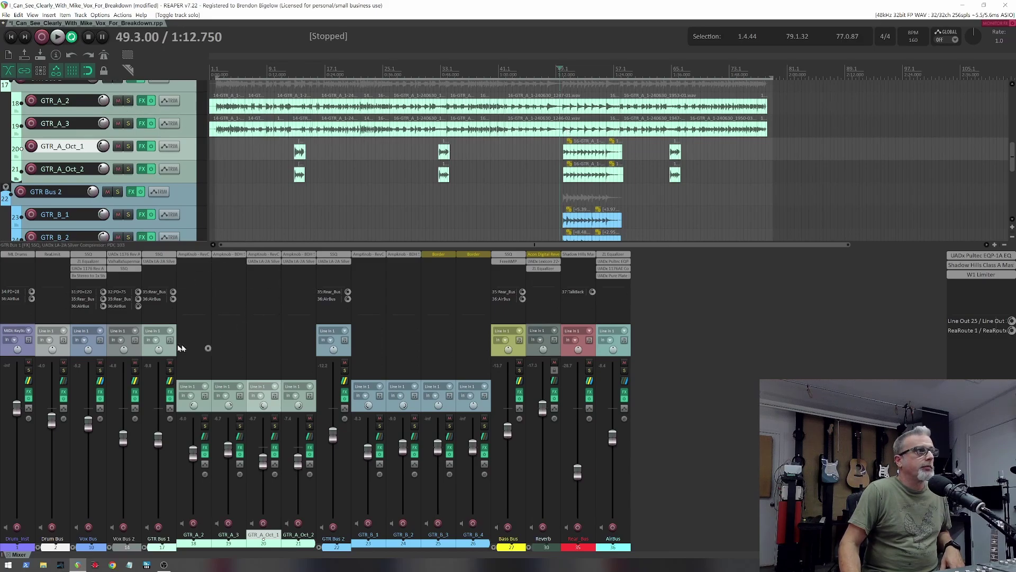
- Solo GTR Bus 1 and GTR_A_2, play from bar 49, then unsolo GTR_A_3
click(169, 370)
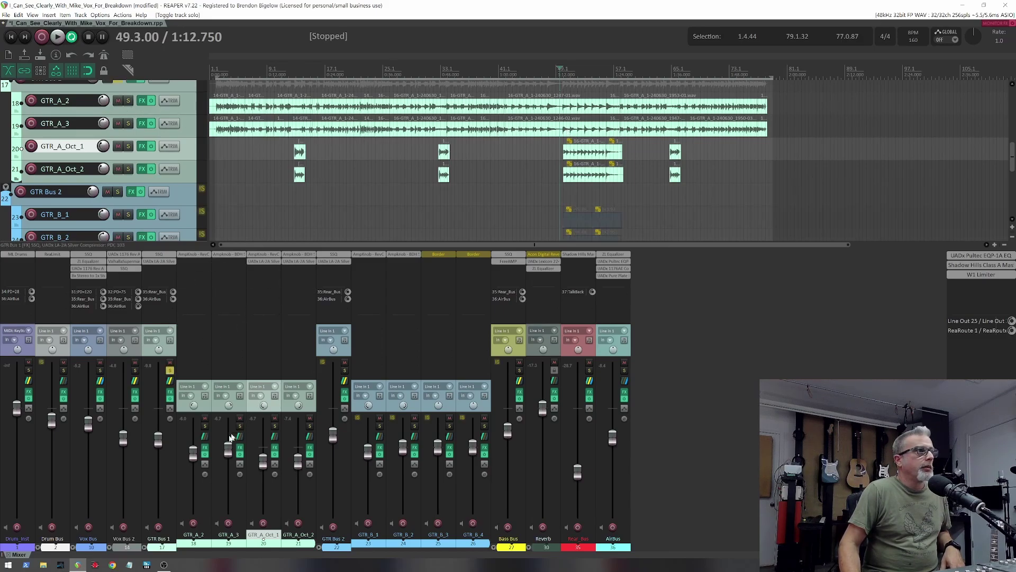
click(205, 427)
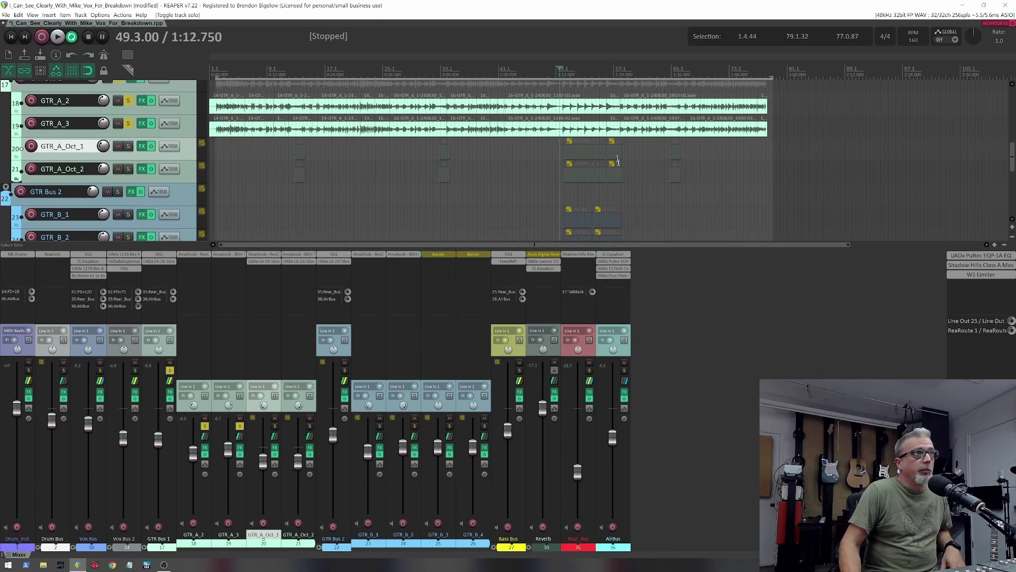
key(space)
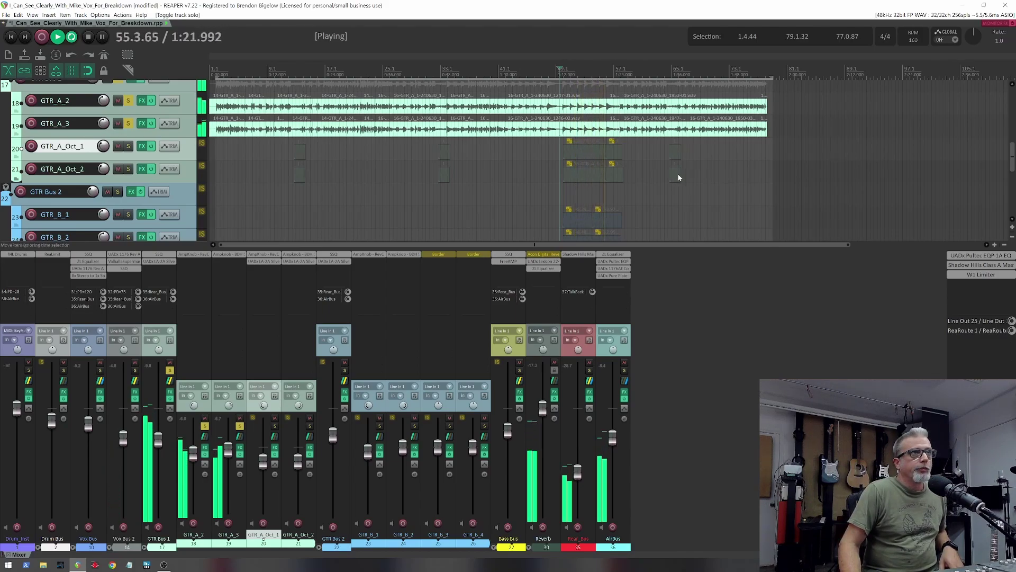
key(space)
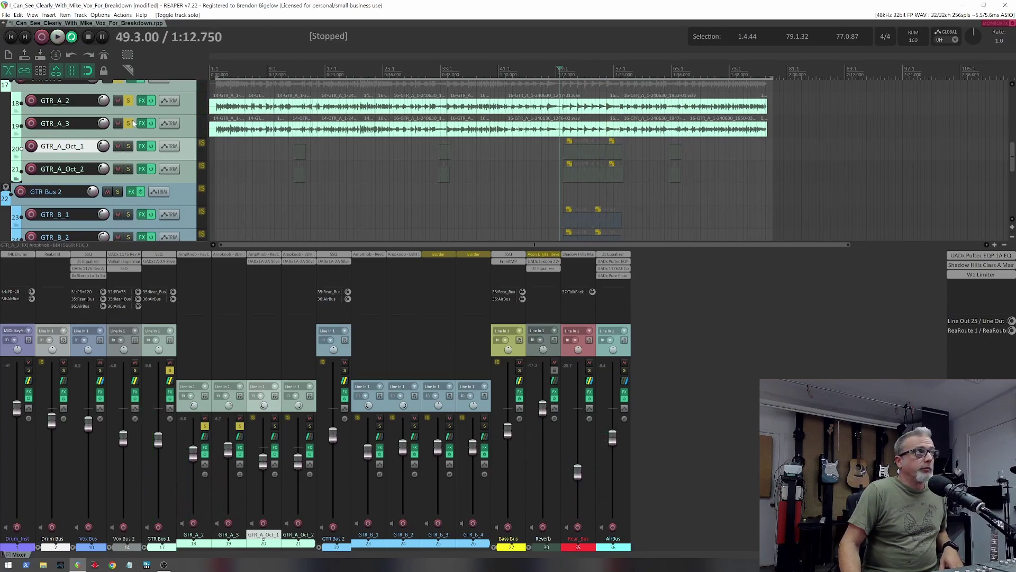
click(130, 124)
- Unsolo GTR_A_2, solo GTR_A_Oct_1 and GTR_A_Oct_2, and play them twice from bar 49
click(128, 100)
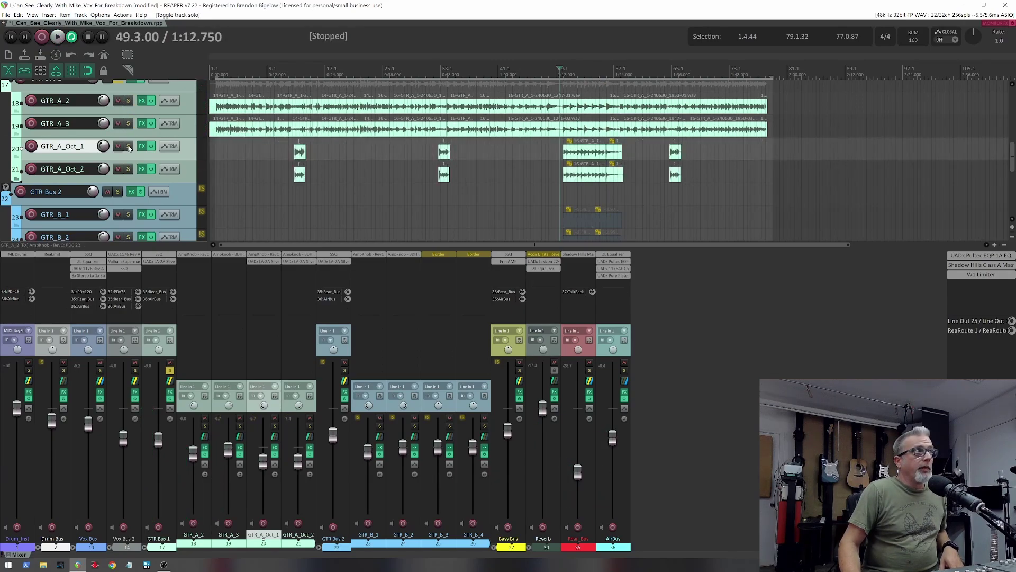
click(129, 147)
click(128, 169)
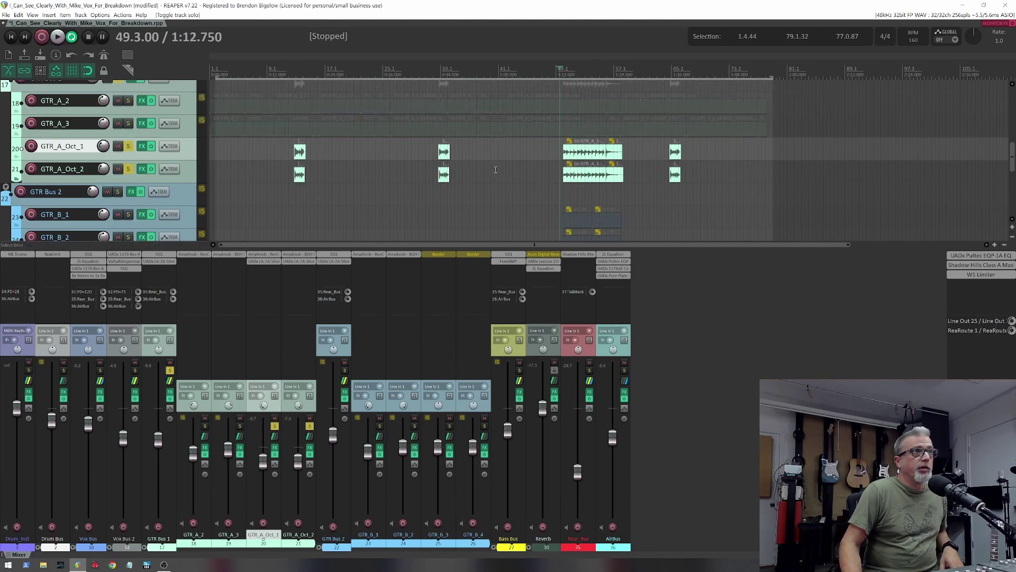
key(space)
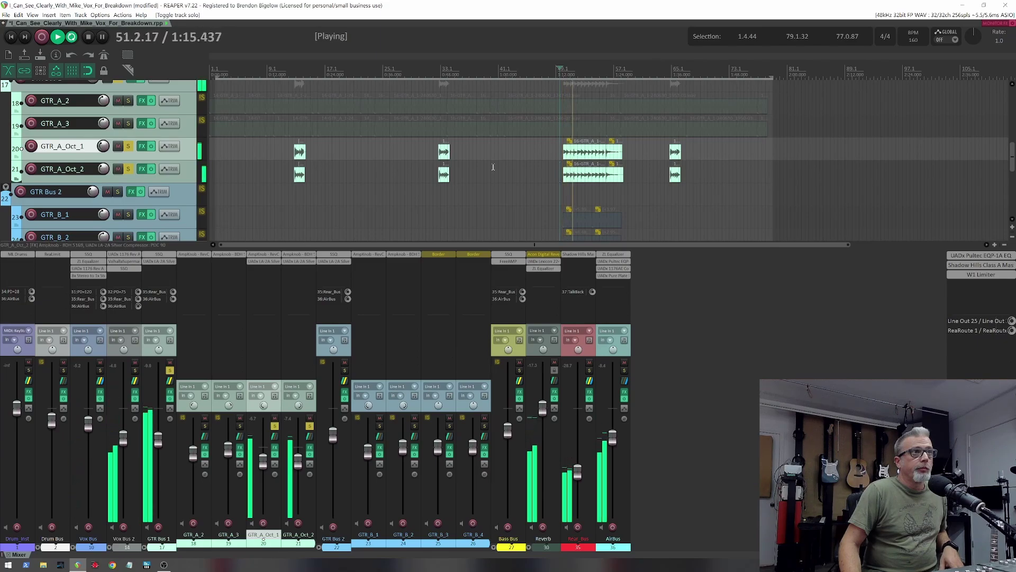
key(space)
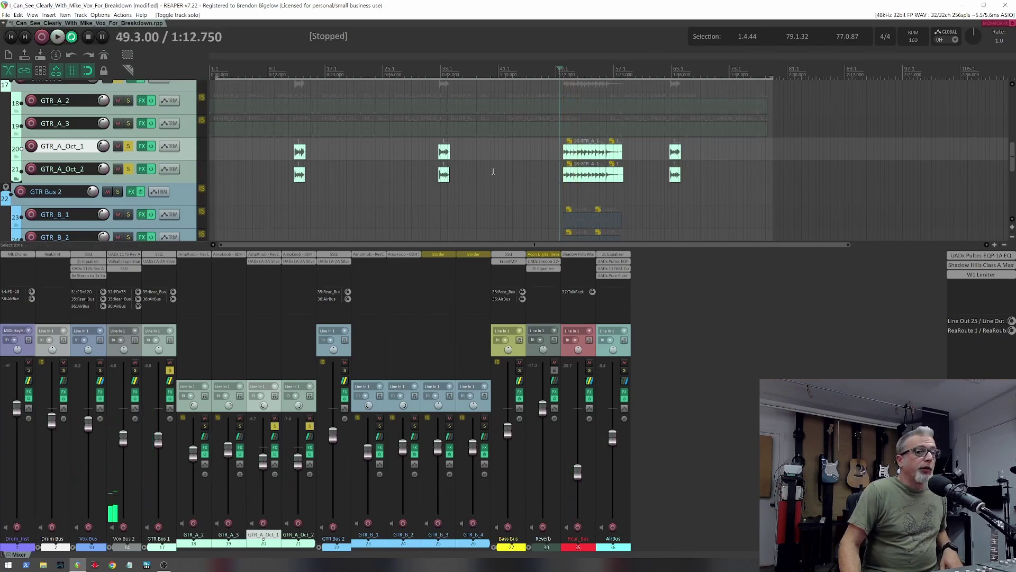
key(space)
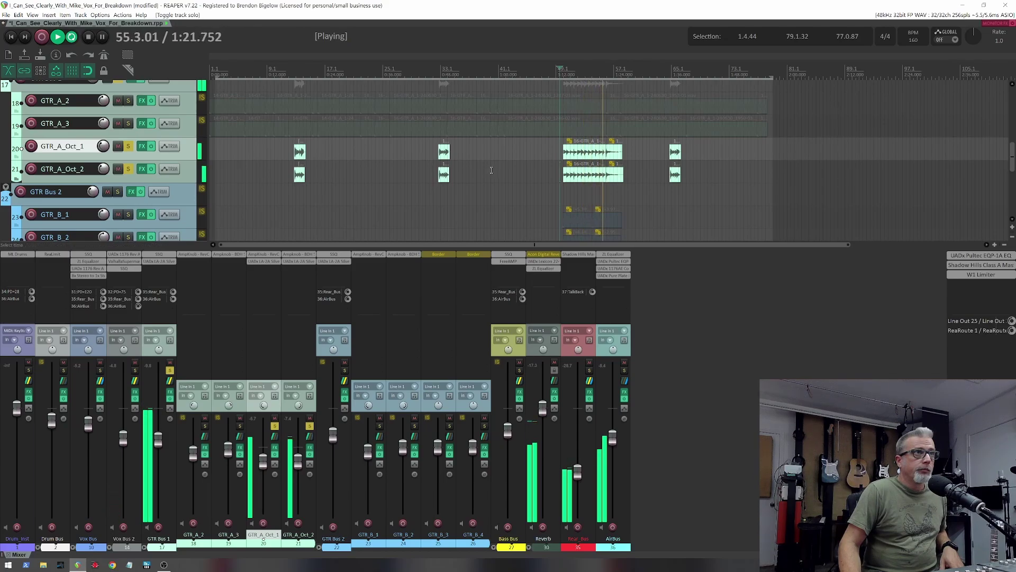
key(space)
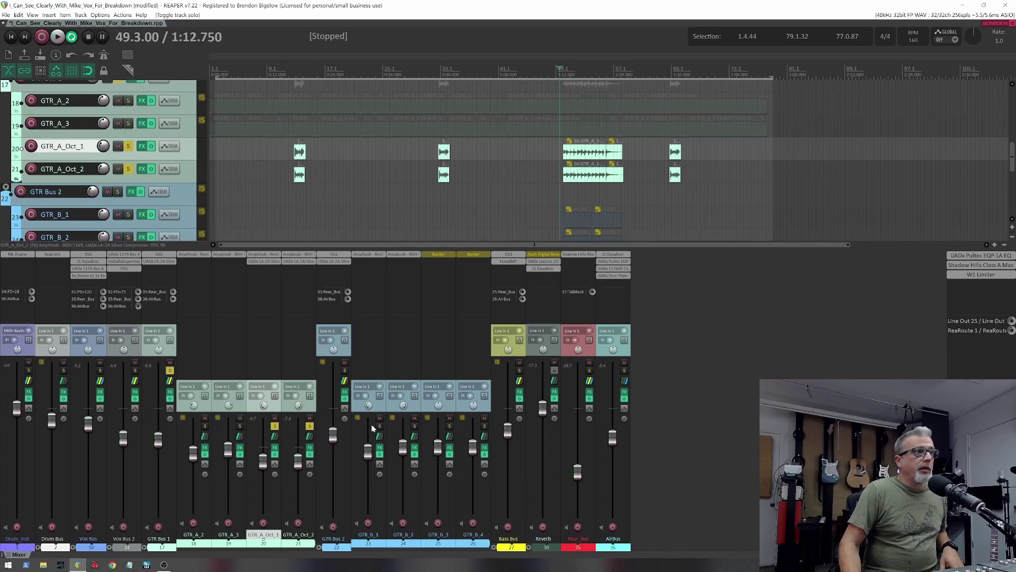
- Solo GTR_B_1 and GTR_B_2 in place of the octave tracks and play from bar 49
click(380, 426)
click(414, 426)
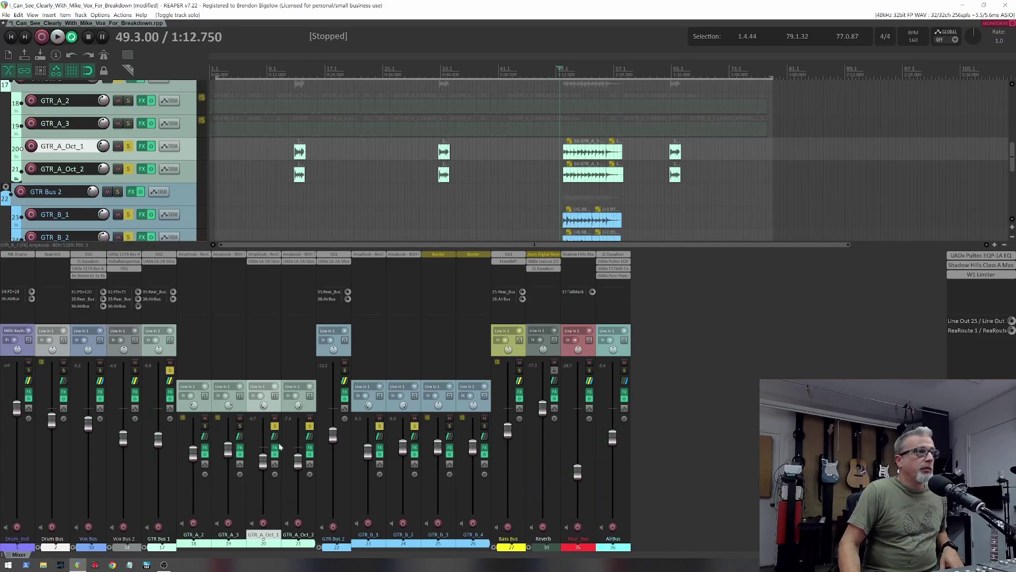
click(275, 427)
click(310, 427)
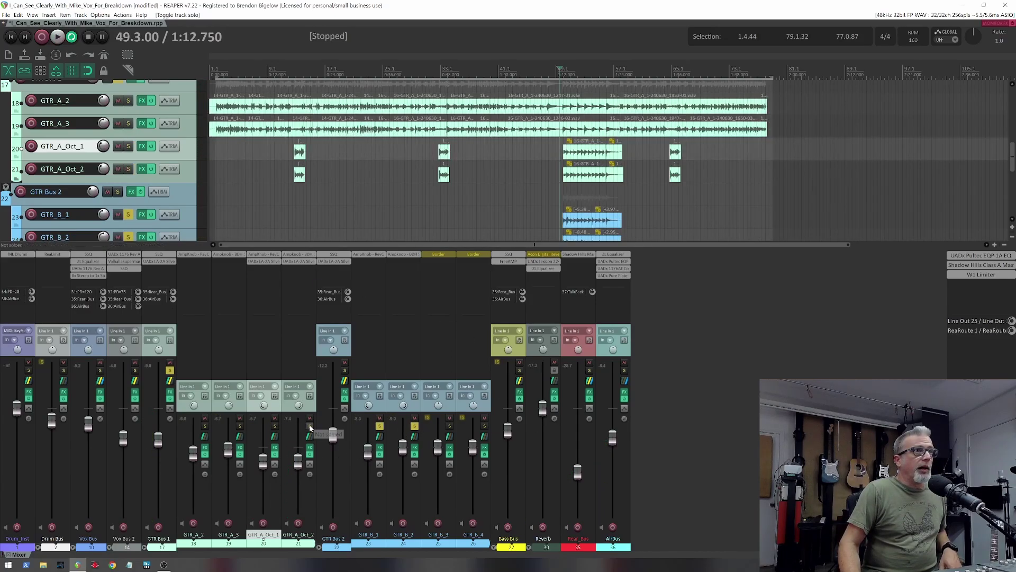
key(space)
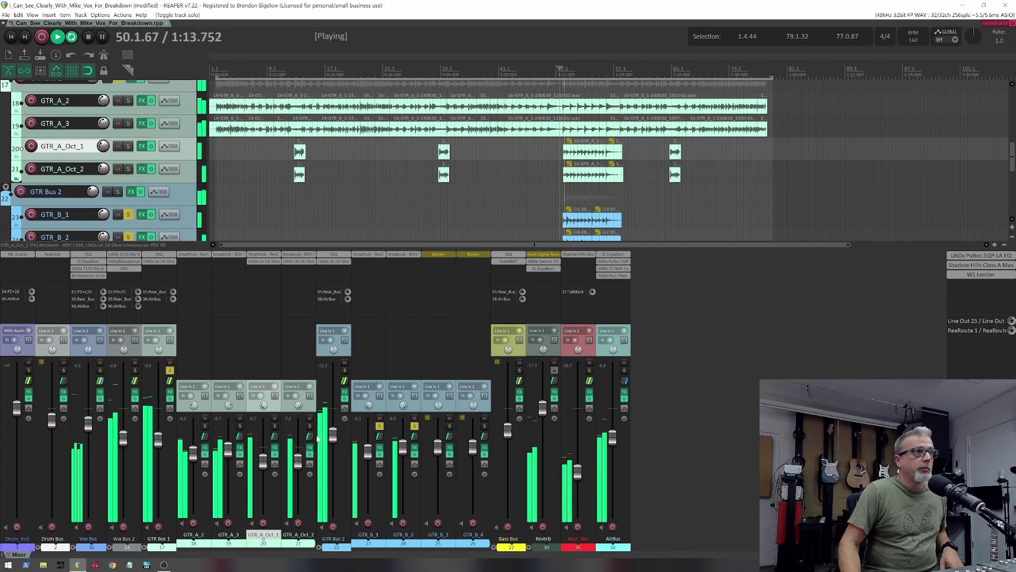
key(space)
- Move the bus solo from GTR Bus 1 to GTR Bus 2, play, then unsolo GTR_B_1 and GTR_B_2
click(170, 370)
click(345, 370)
key(space)
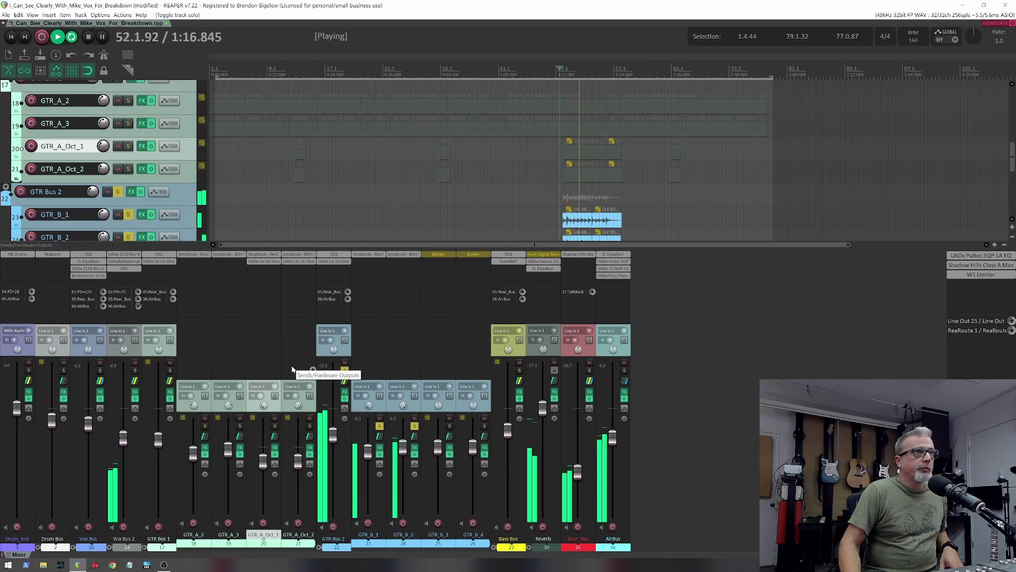
key(space)
click(379, 425)
click(415, 425)
- Solo GTR Bus 1 alongside GTR Bus 2 and play both guitar buses from bar 49
click(169, 370)
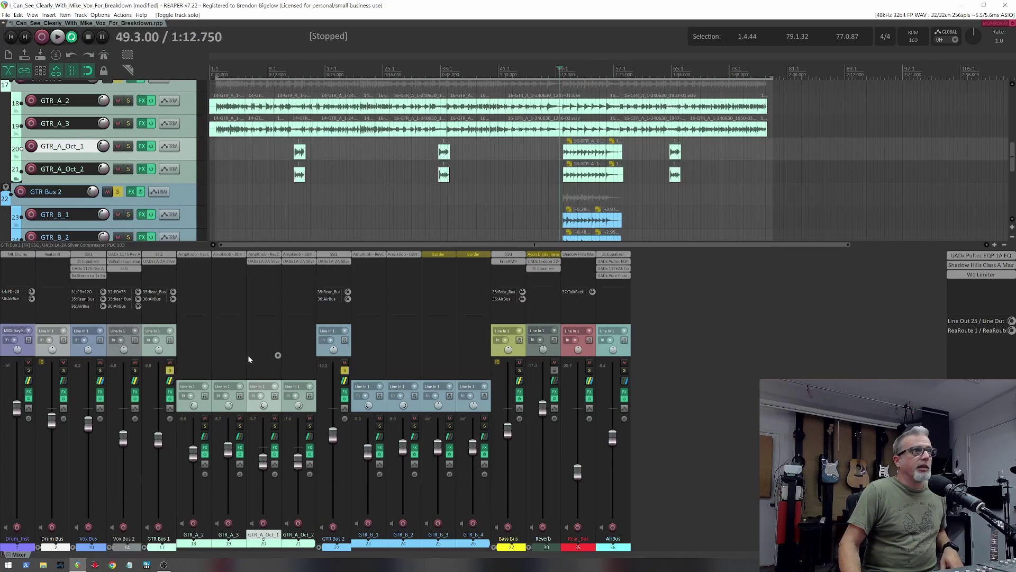
key(space)
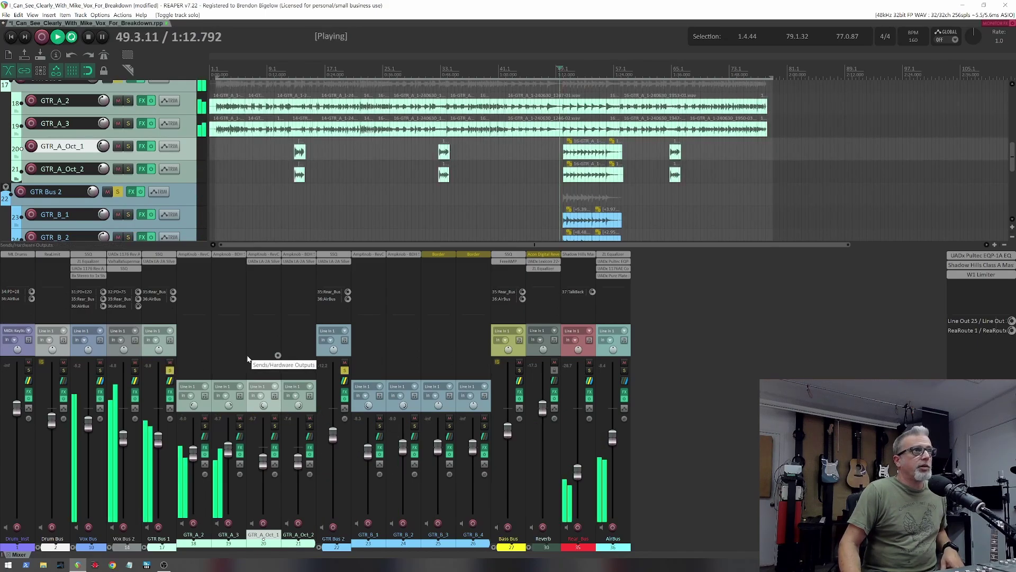
- Unsolo GTR Bus 1 and GTR Bus 2, then play the full breakdown mix from bar 49
click(170, 370)
key(space)
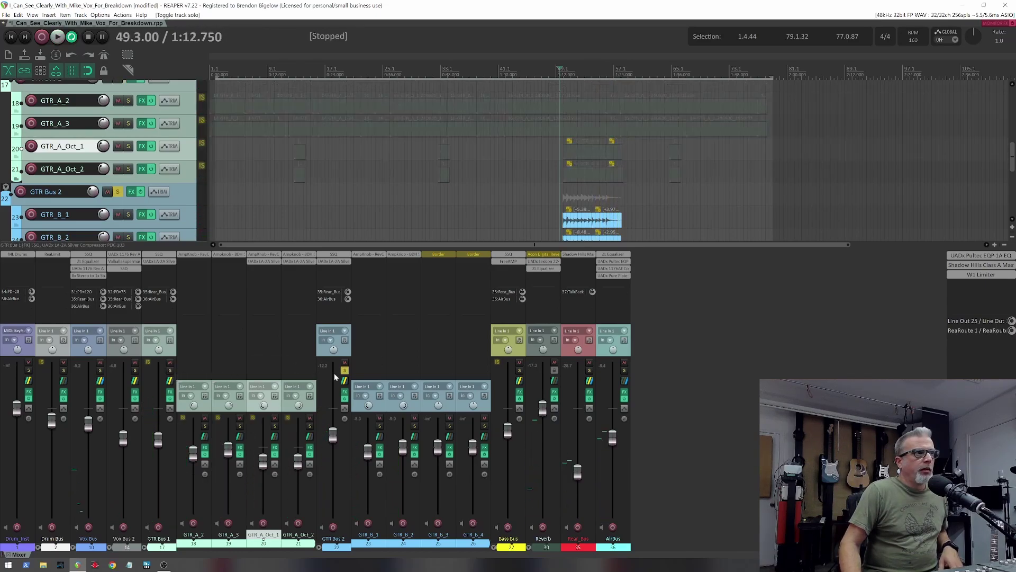
click(344, 370)
key(space)
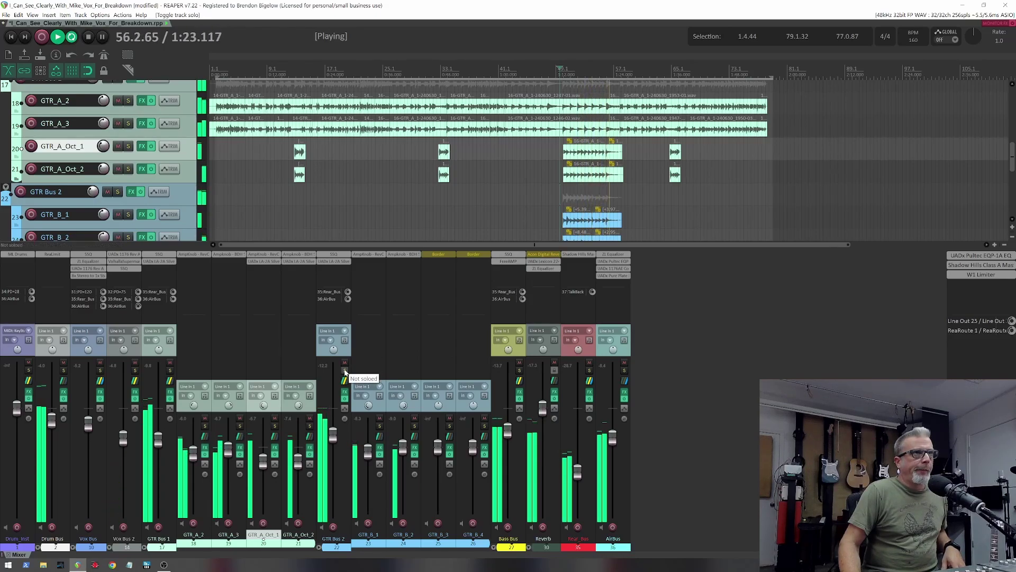
key(space)
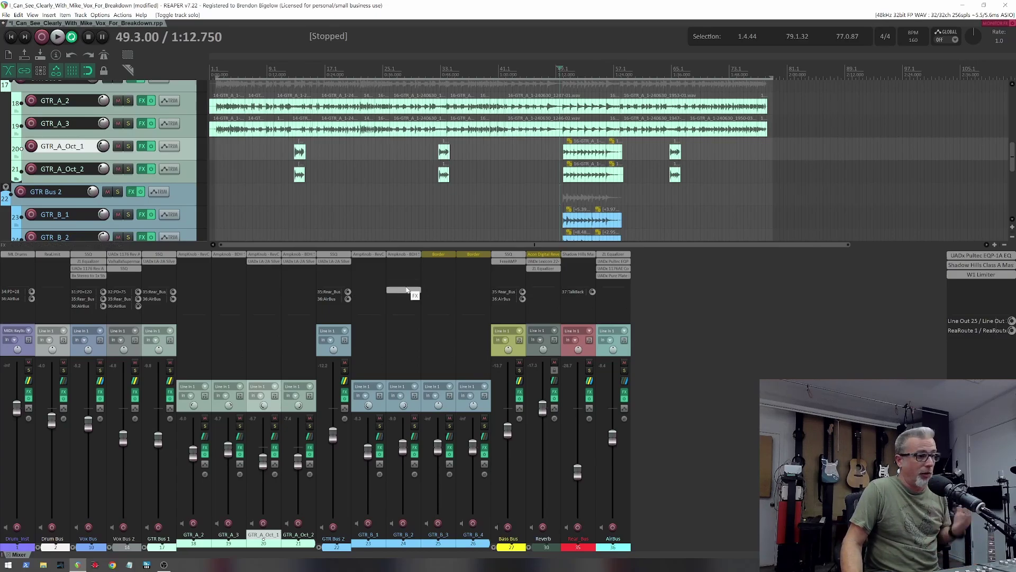
- Move the AmpKnob RevC plugin from GTR_B_2's FX slot into GTR_A_2's FX chain
drag(407, 290, 201, 261)
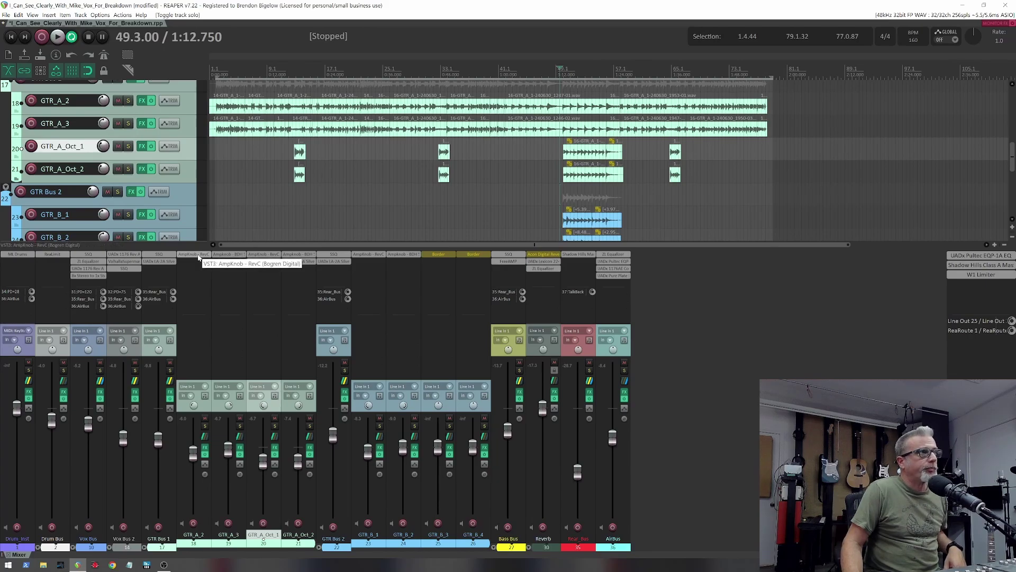
click(199, 255)
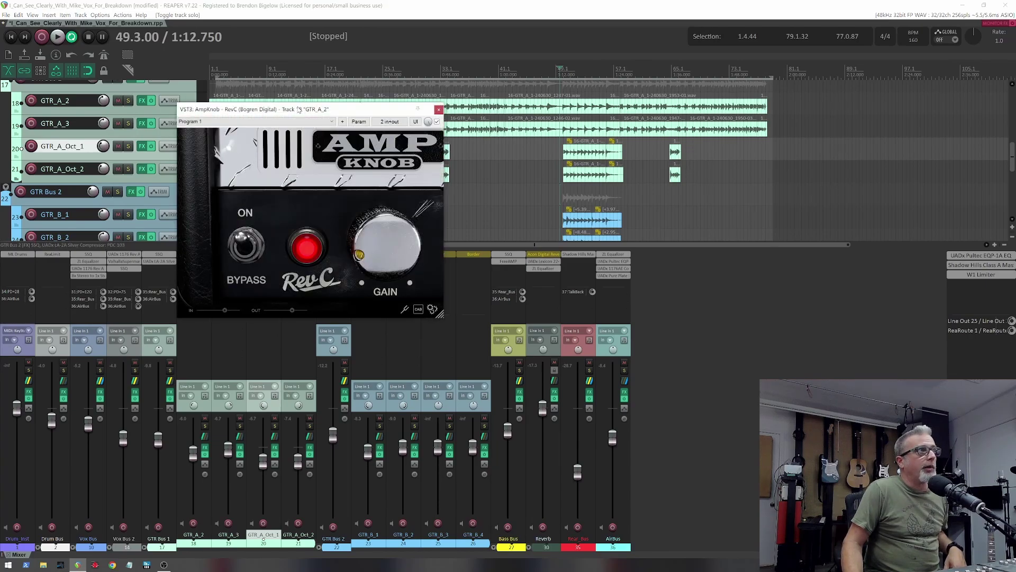
drag(301, 108, 223, 117)
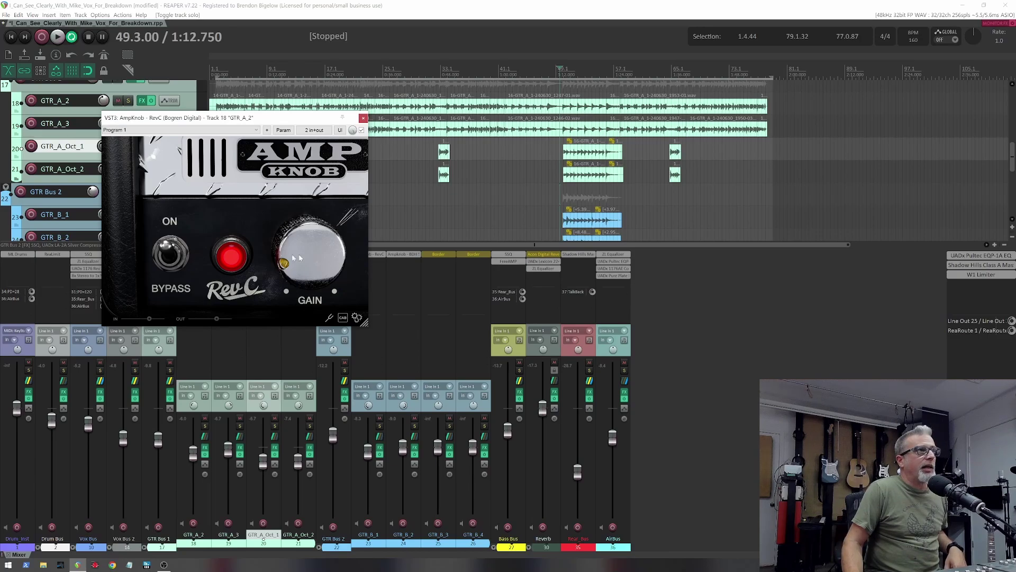
mouse_move(329, 279)
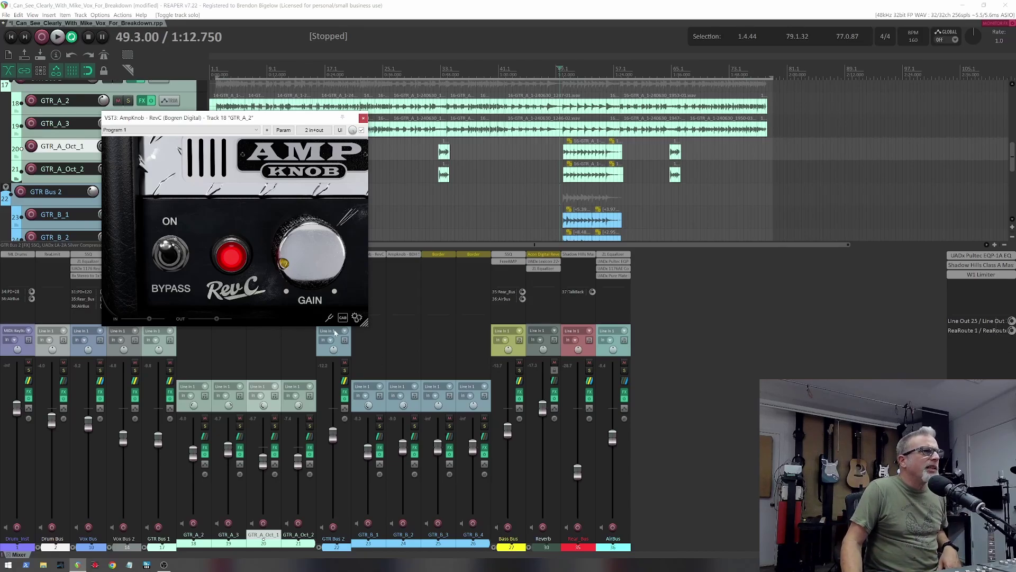
click(359, 319)
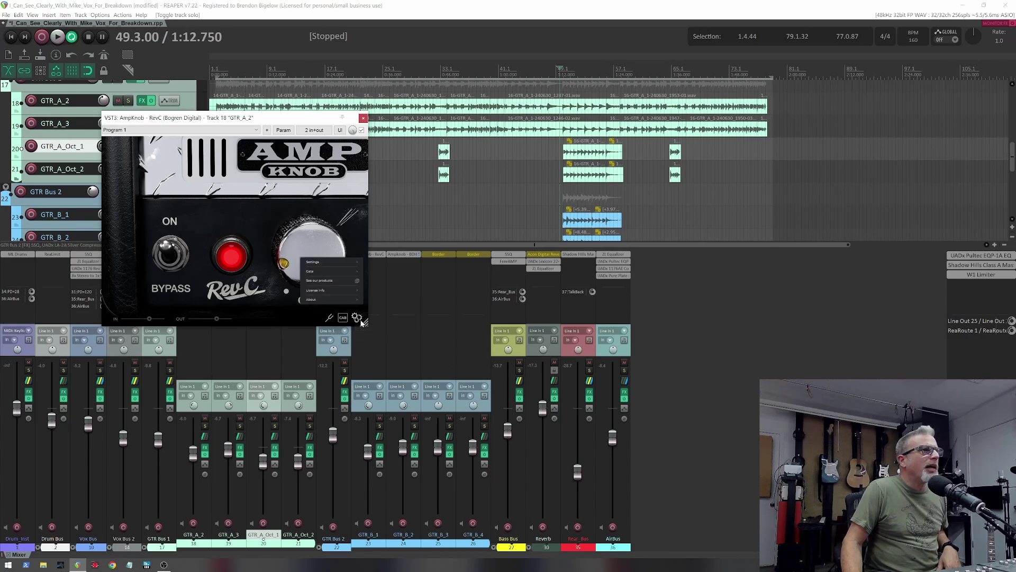
click(360, 321)
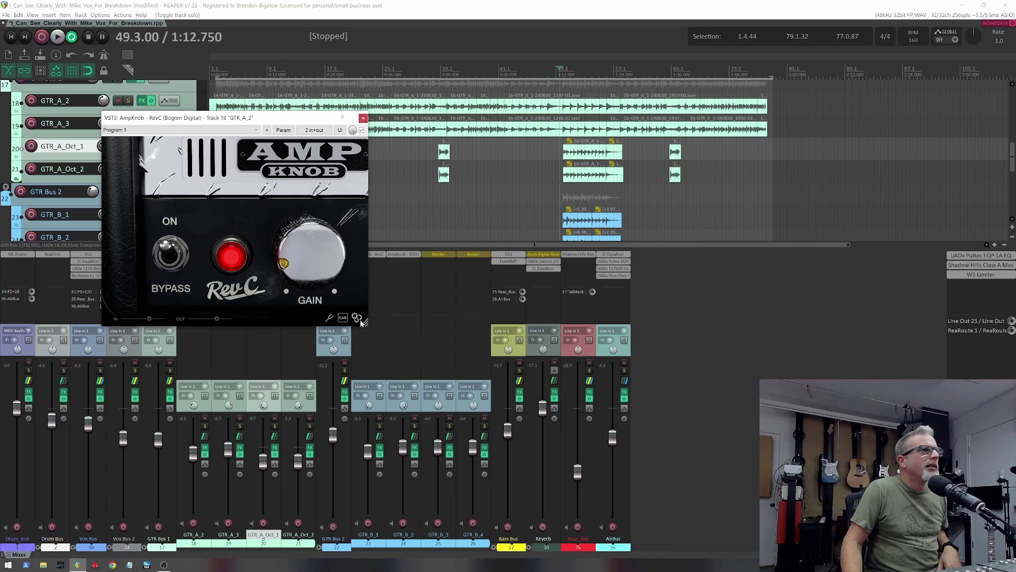
click(364, 118)
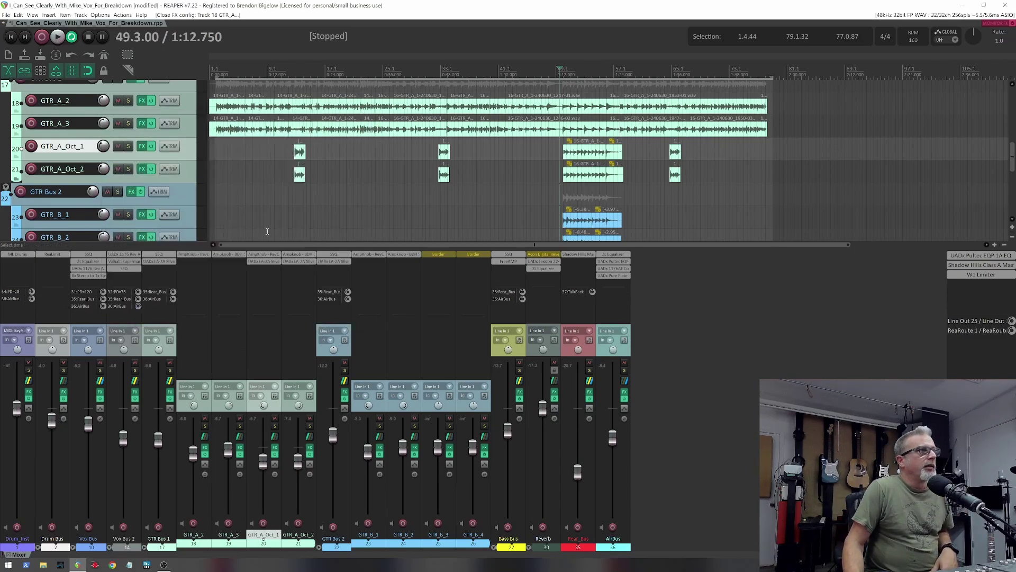
click(231, 256)
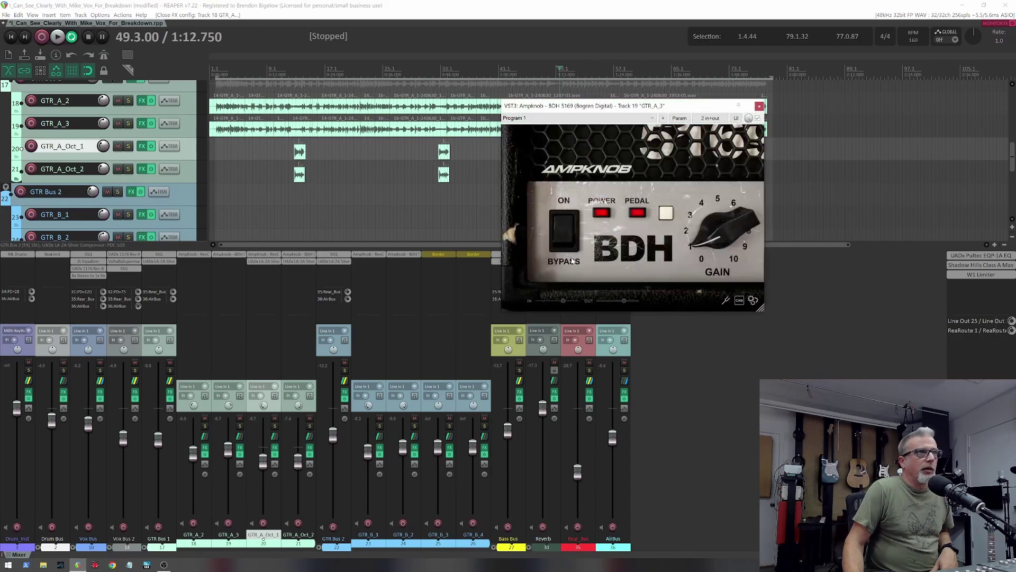
drag(640, 103, 440, 146)
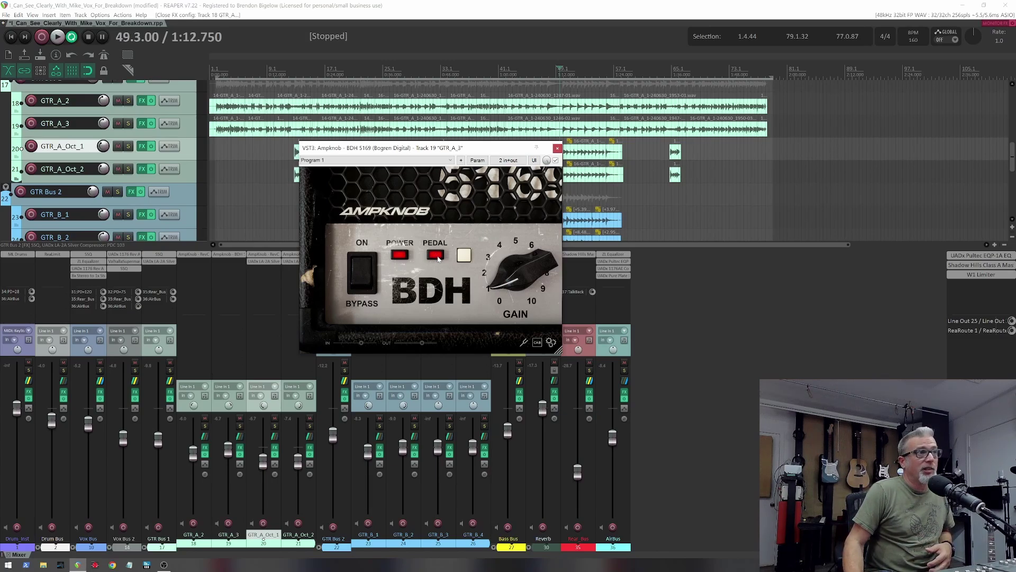
click(464, 257)
click(464, 256)
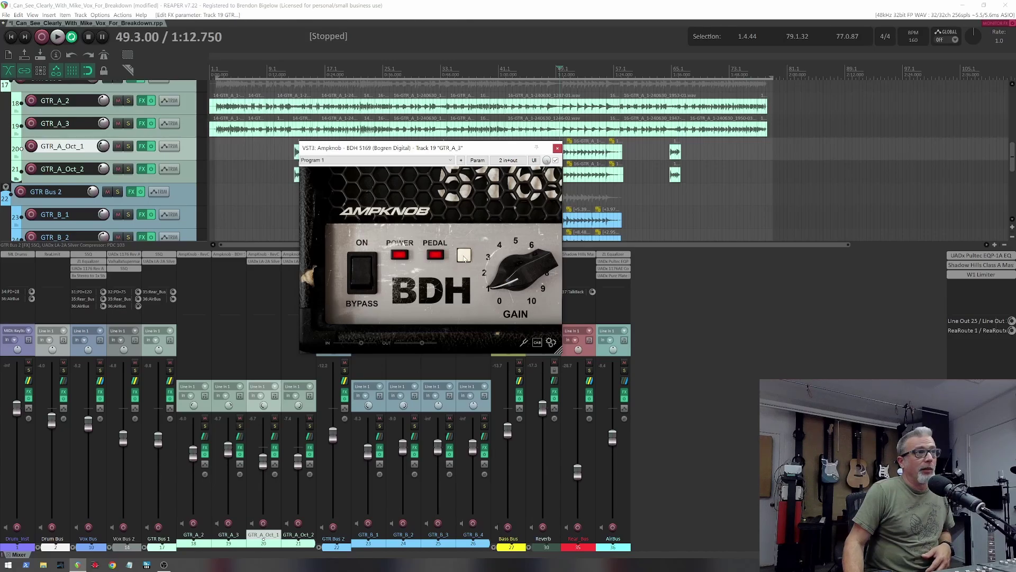
click(465, 257)
click(464, 257)
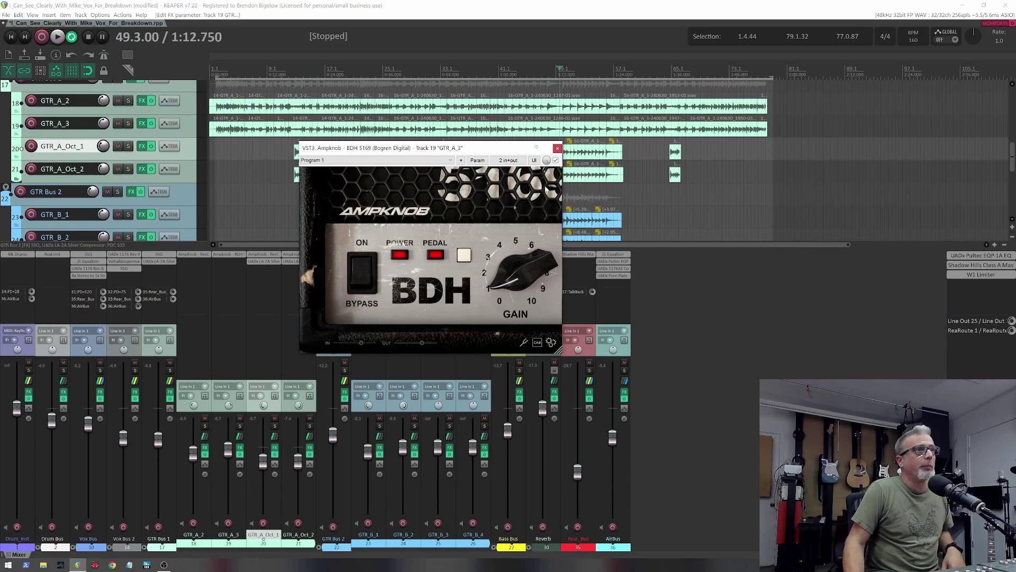
click(557, 149)
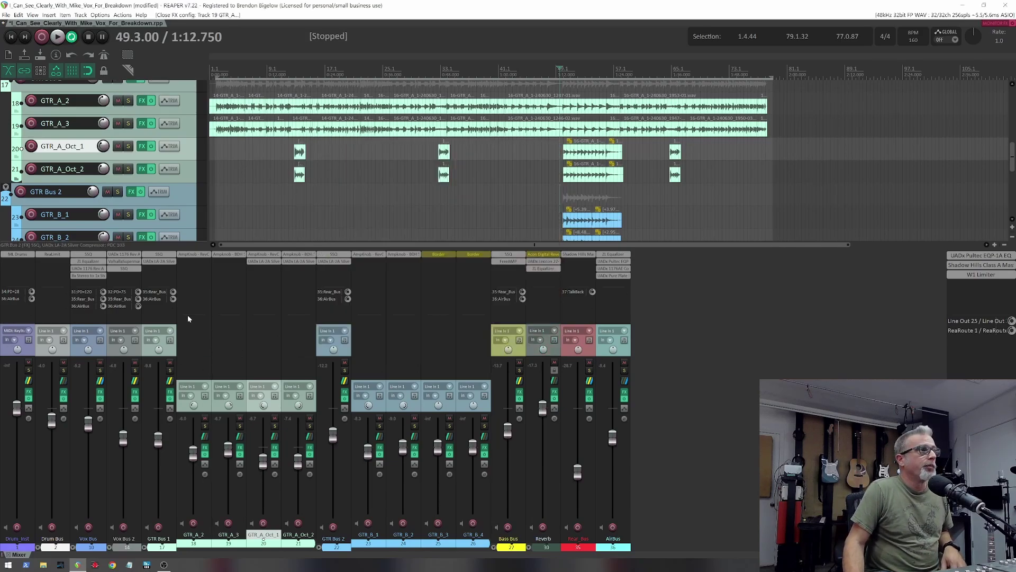
click(205, 425)
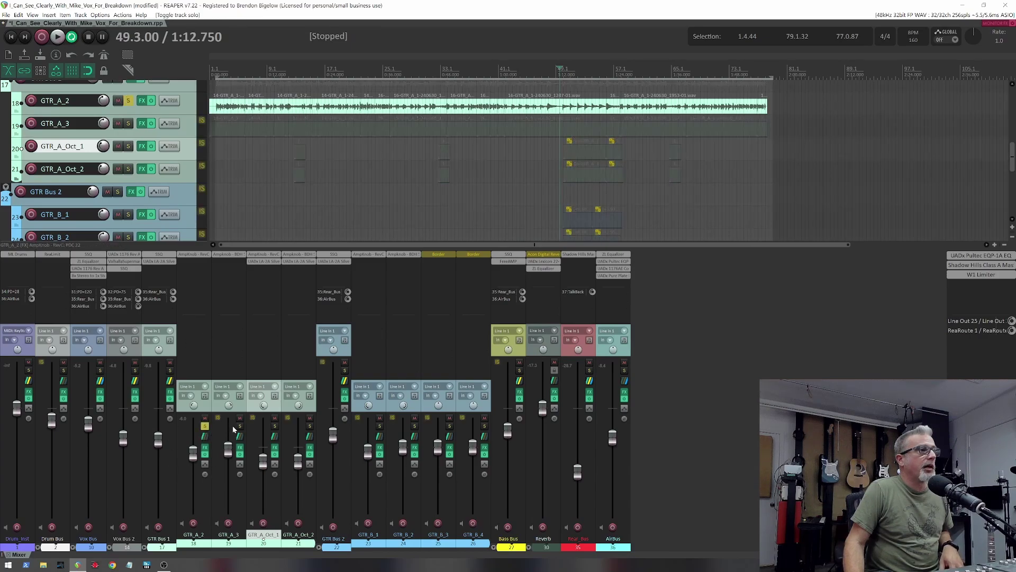
click(240, 426)
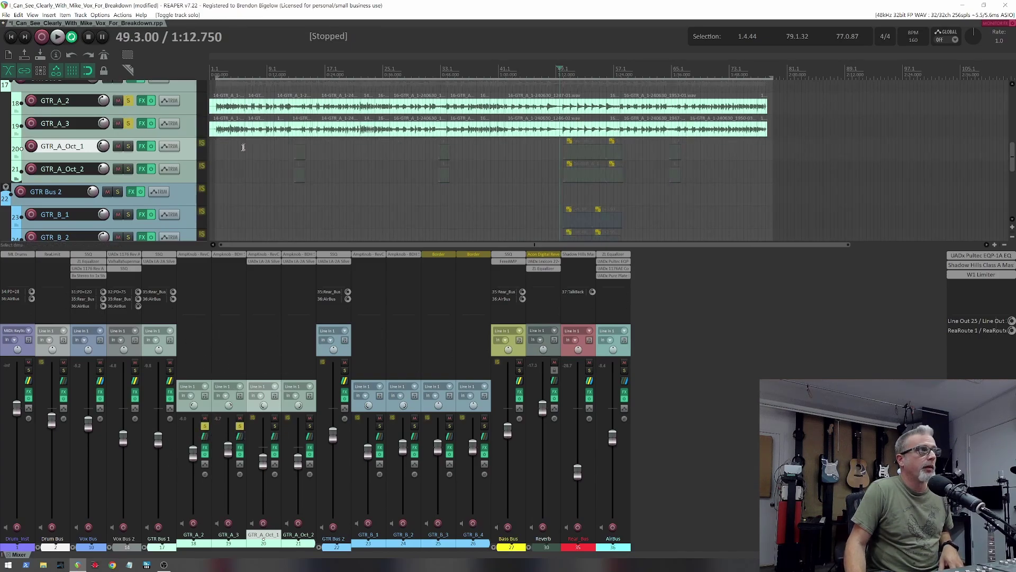
click(268, 164)
key(space)
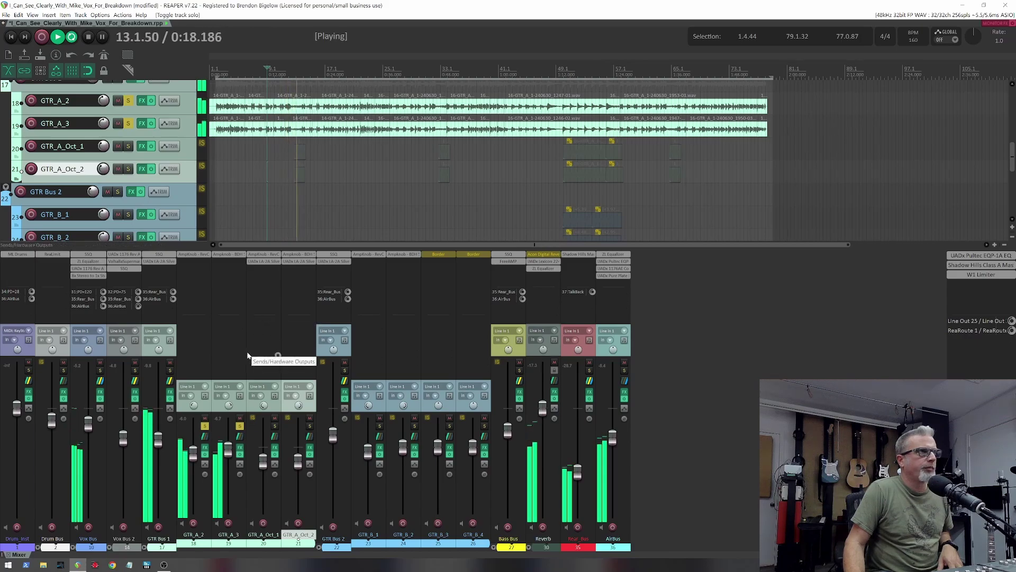
key(space)
click(205, 426)
click(240, 425)
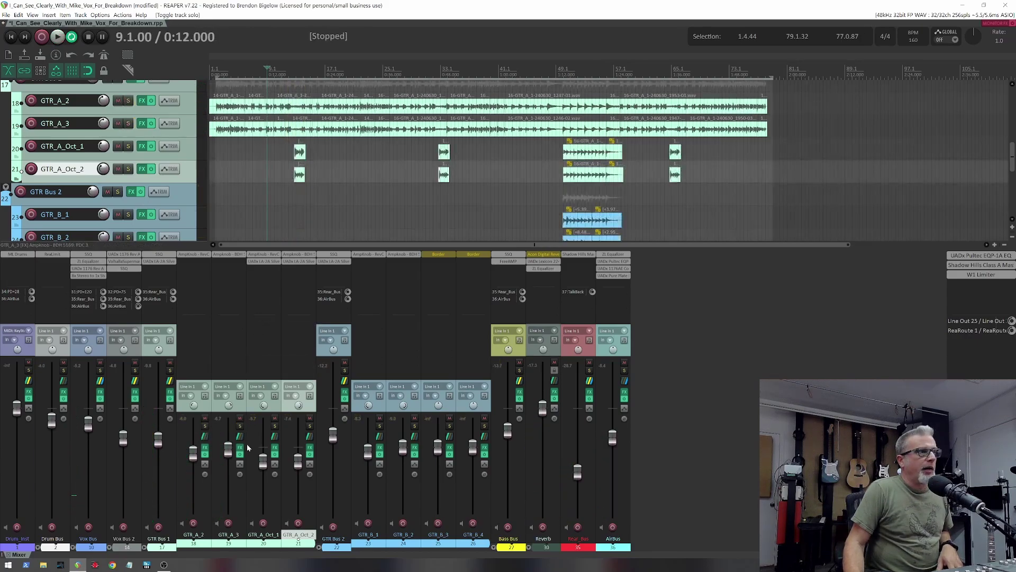
- Open the RevC and BDH 5169 amp windows side by side and insert new empty track 37
click(195, 257)
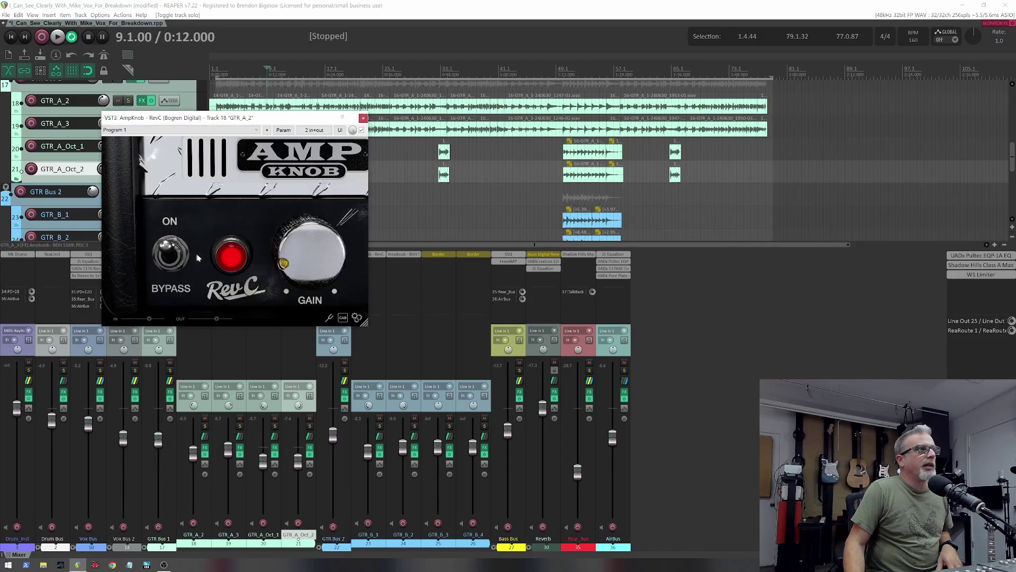
click(407, 257)
drag(272, 118, 555, 120)
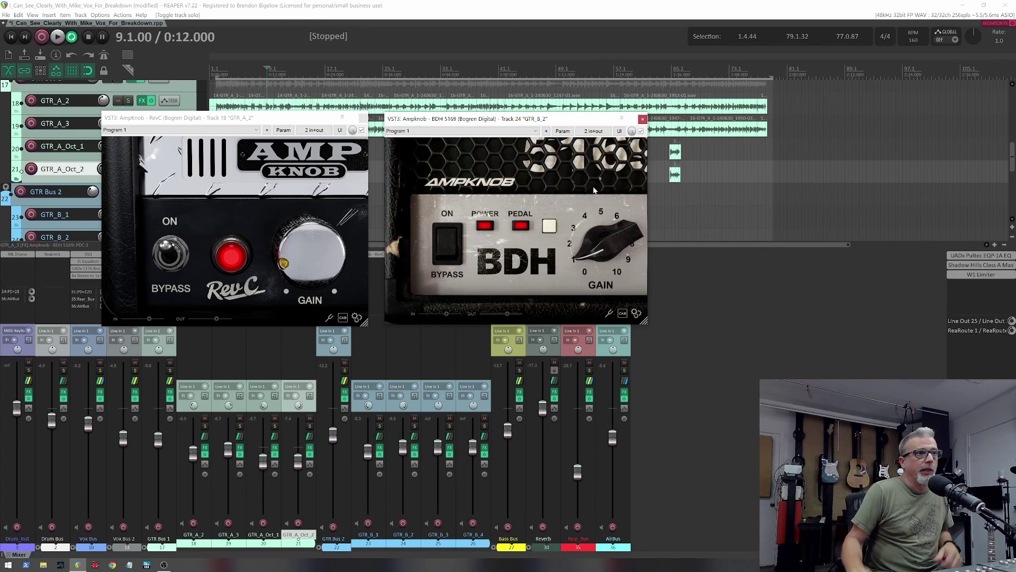
double_click(663, 385)
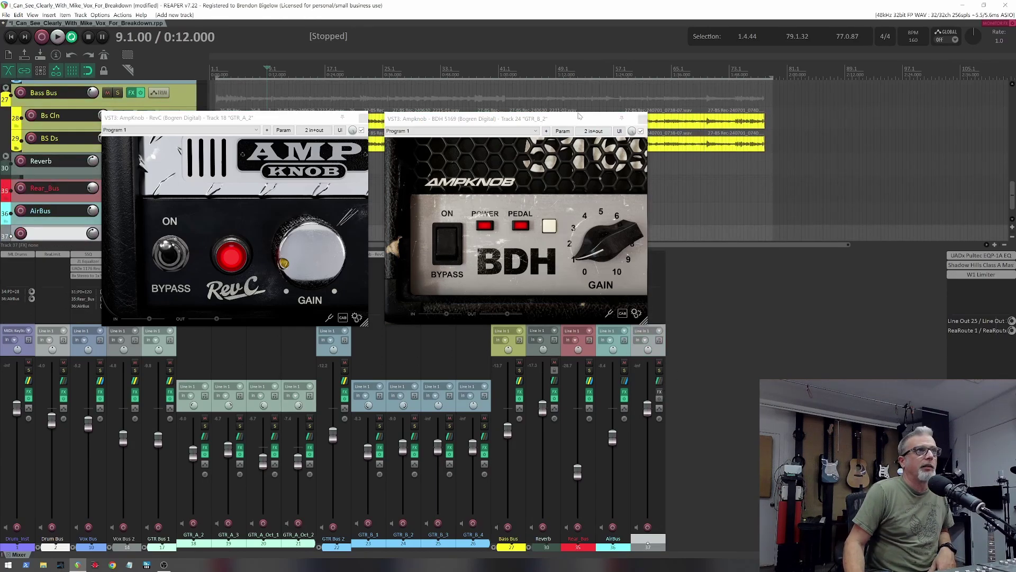
drag(580, 116, 383, 333)
- Filter the Add FX browser with 'soun' and add ML Sound Lab's Amped - Roots to track 37
double_click(656, 255)
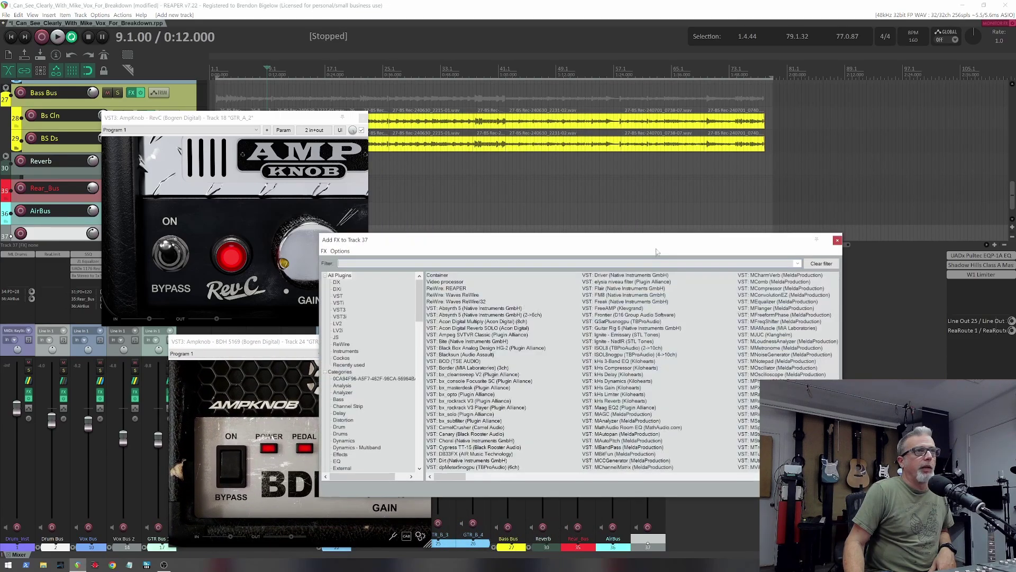
drag(657, 248, 741, 222)
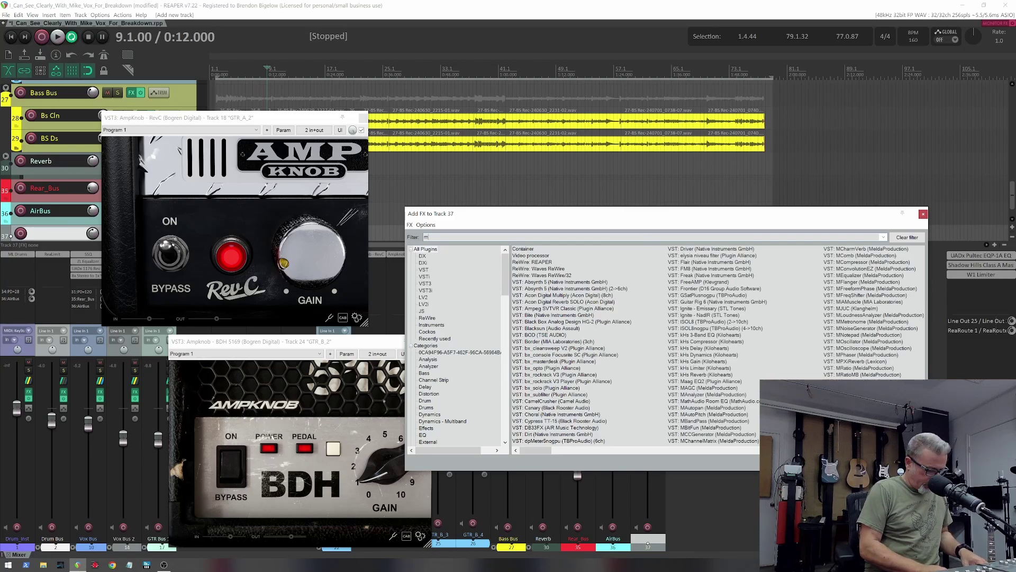
text(soun)
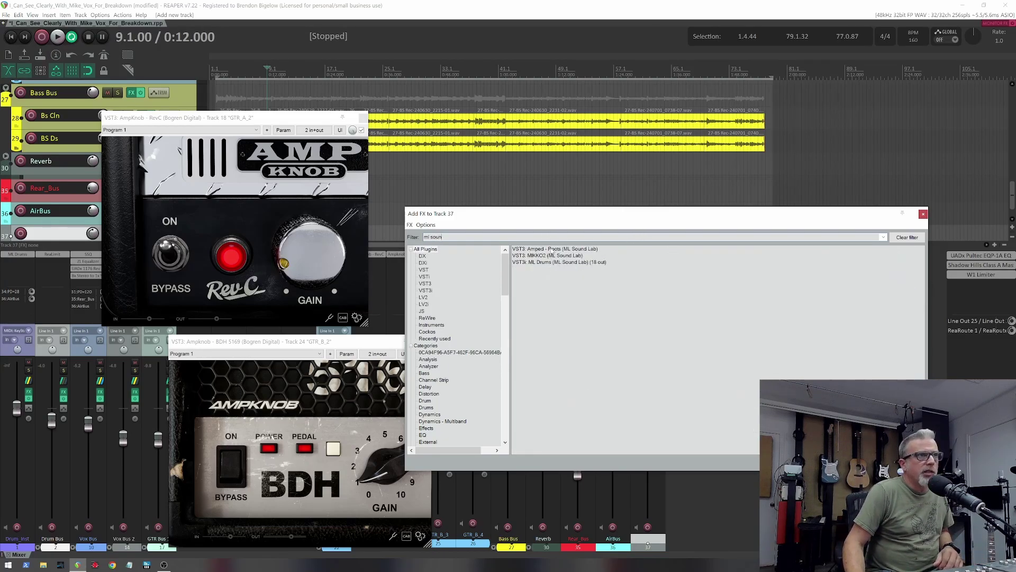
double_click(552, 248)
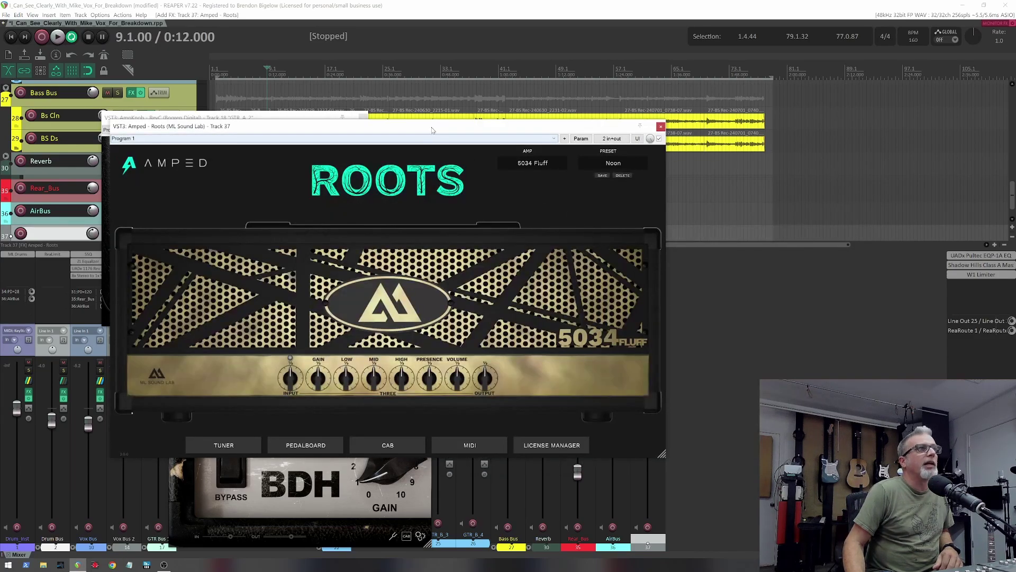
- Browse Amped Roots' amp models, keep 5034 Fluff, and close its plugin window
drag(432, 130, 590, 149)
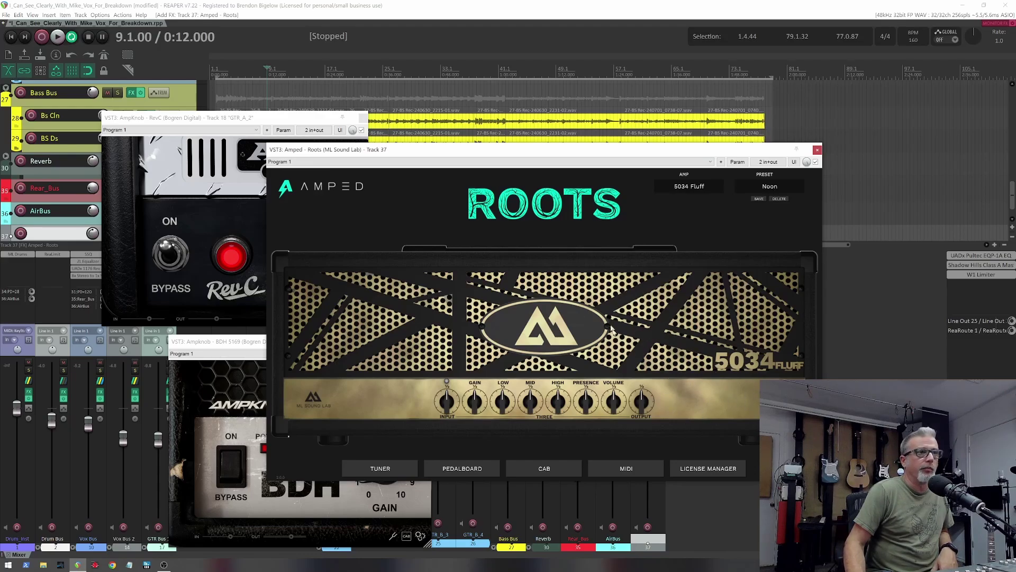
click(700, 188)
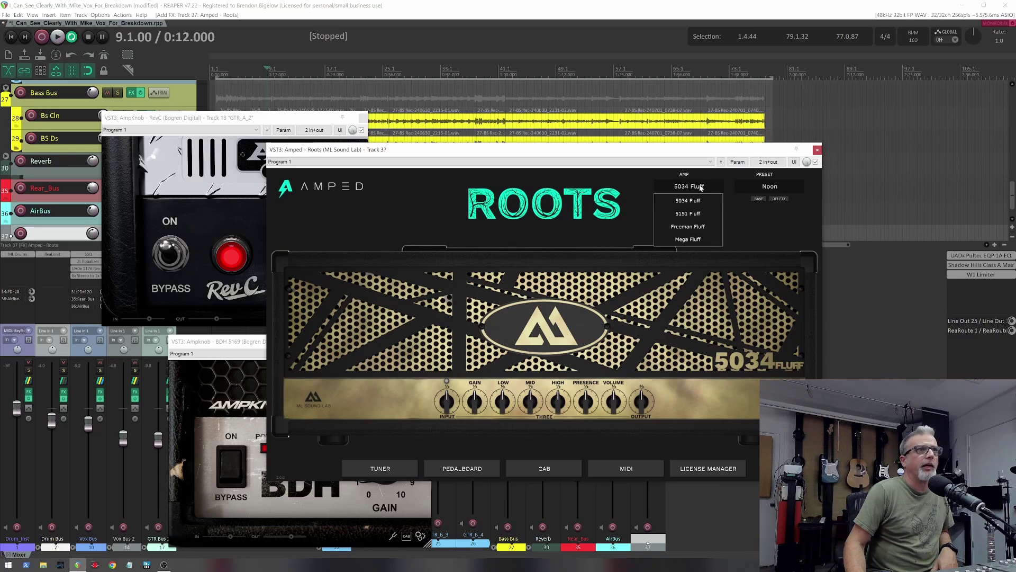
click(698, 187)
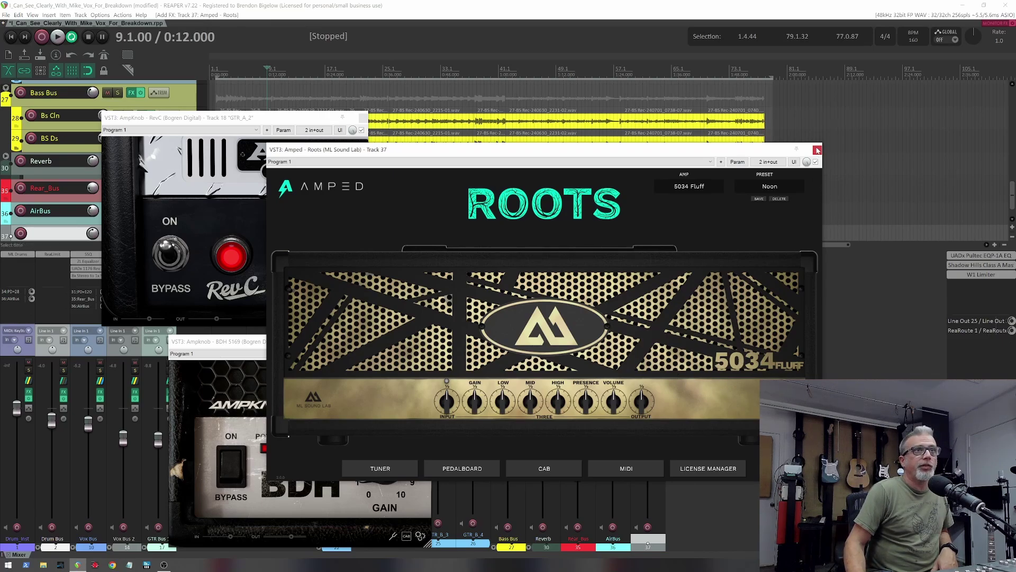
click(818, 151)
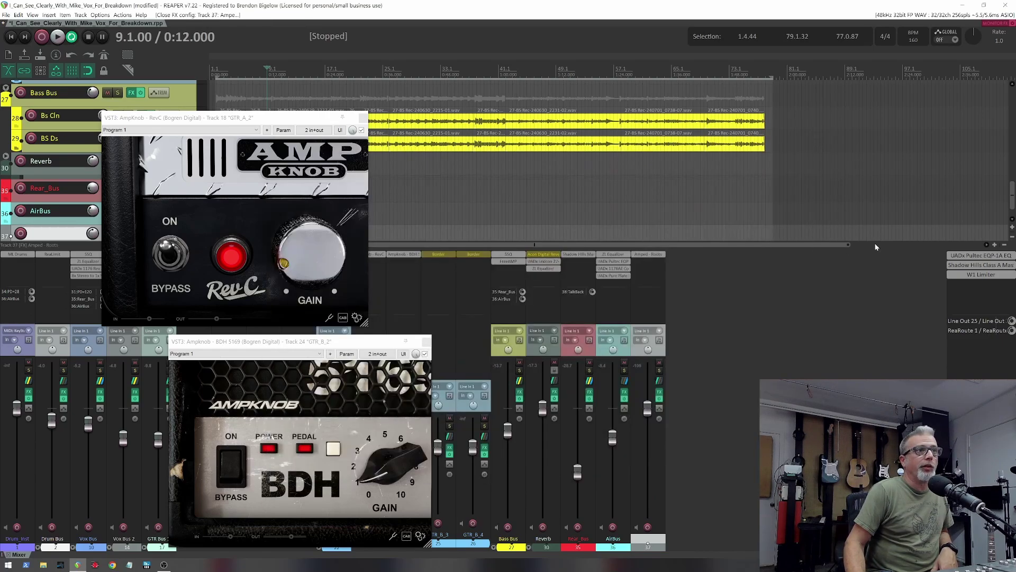
- Remove Amped Roots from track 37 and delete track 37
alt+click(661, 255)
right_click(661, 353)
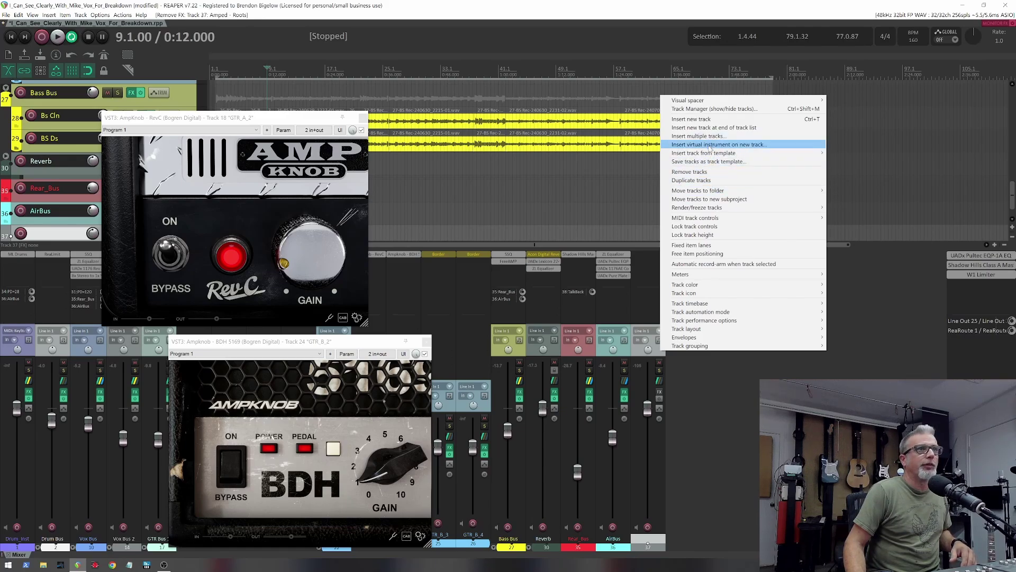
click(711, 172)
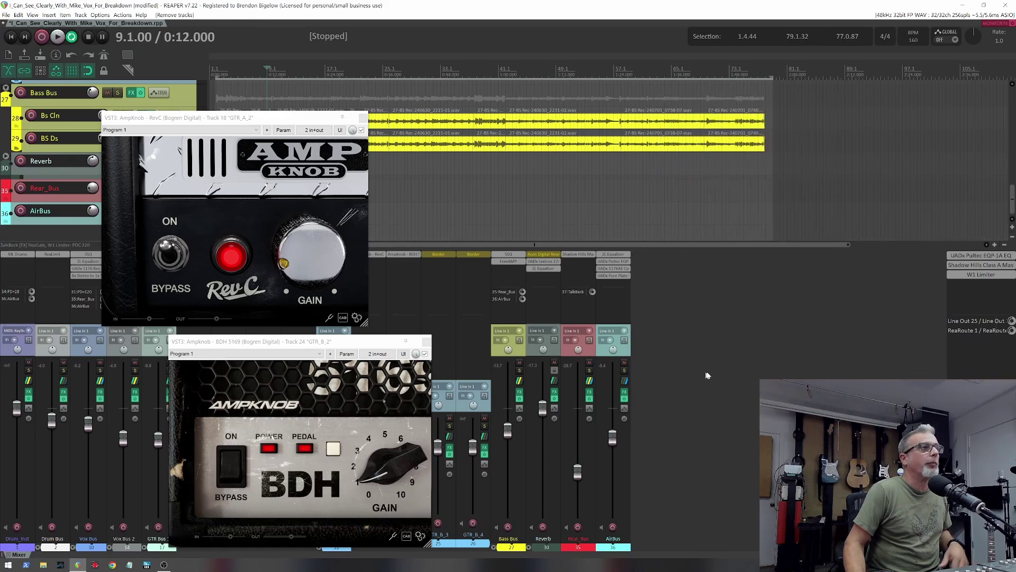
- Close the RevC and BDH 5169 amp windows
drag(347, 343, 558, 122)
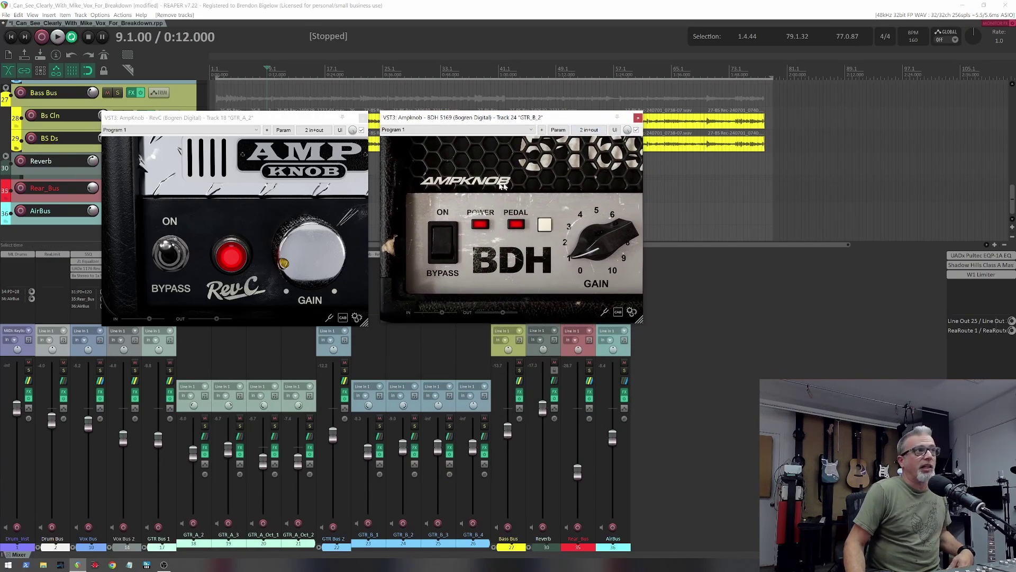
click(364, 118)
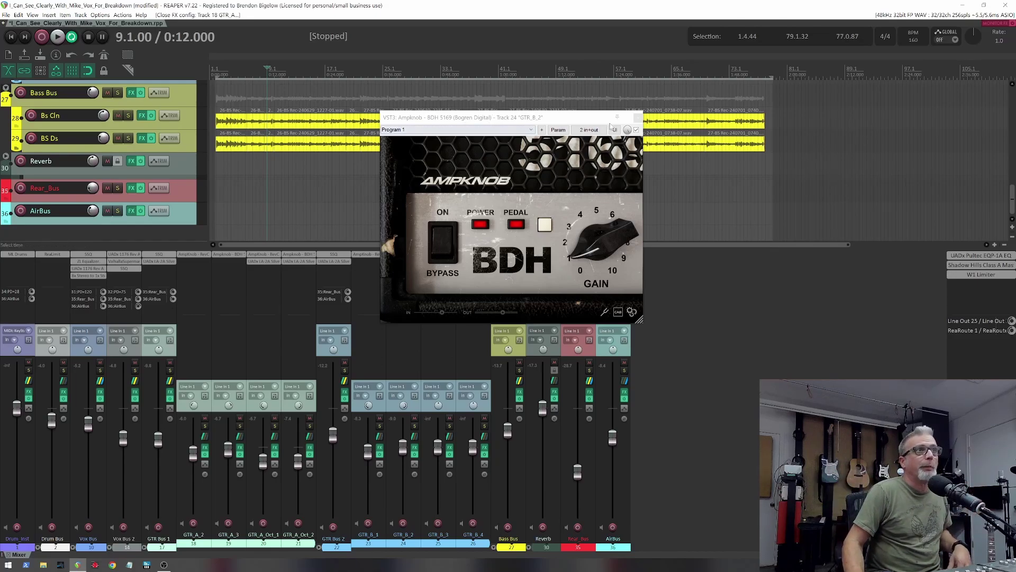
click(636, 117)
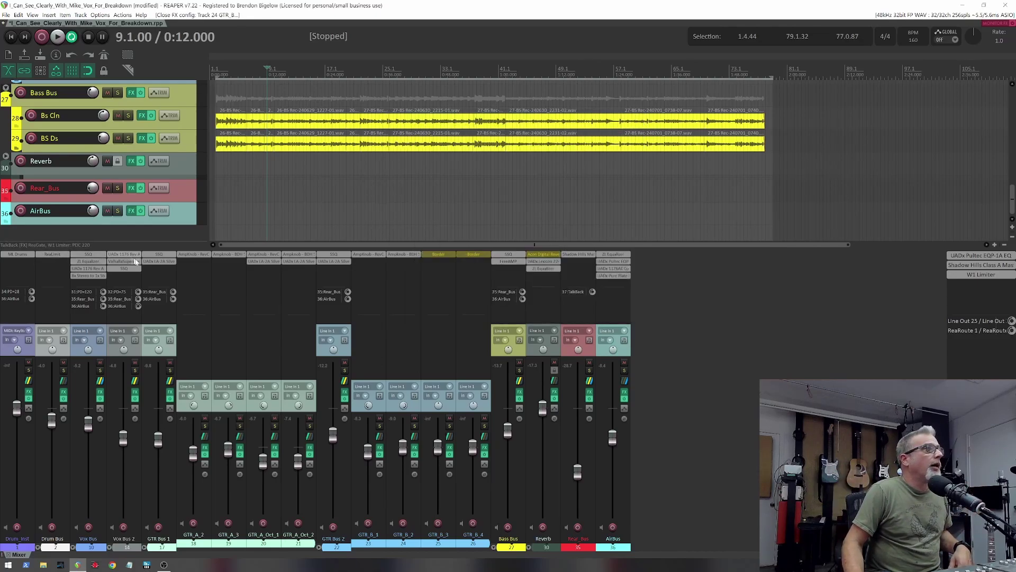
- In GTR Bus 1's SSQ EQ, check the upper-mid gain and frequency, then set the high band to 8.00 kHz
click(158, 255)
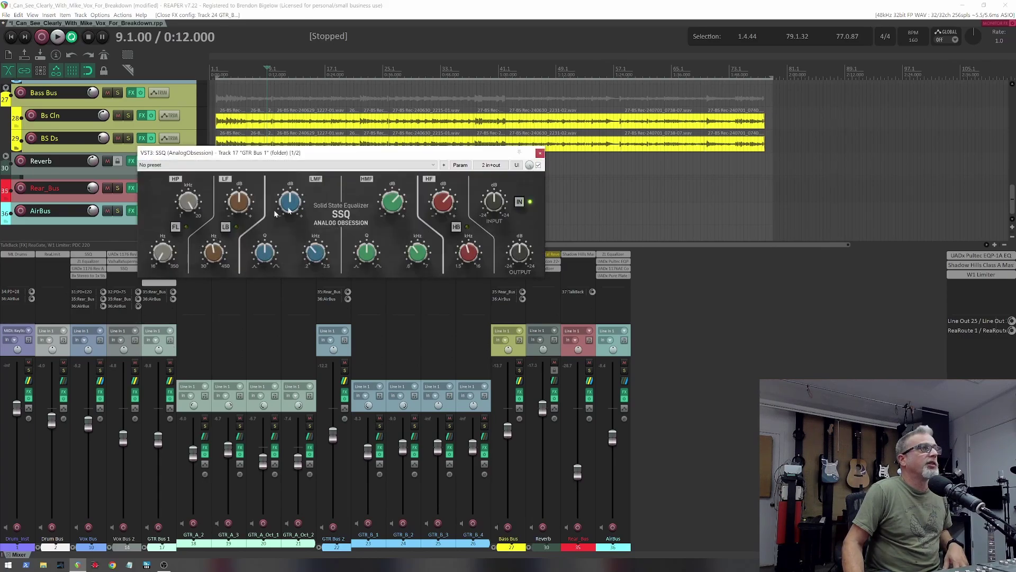
click(393, 204)
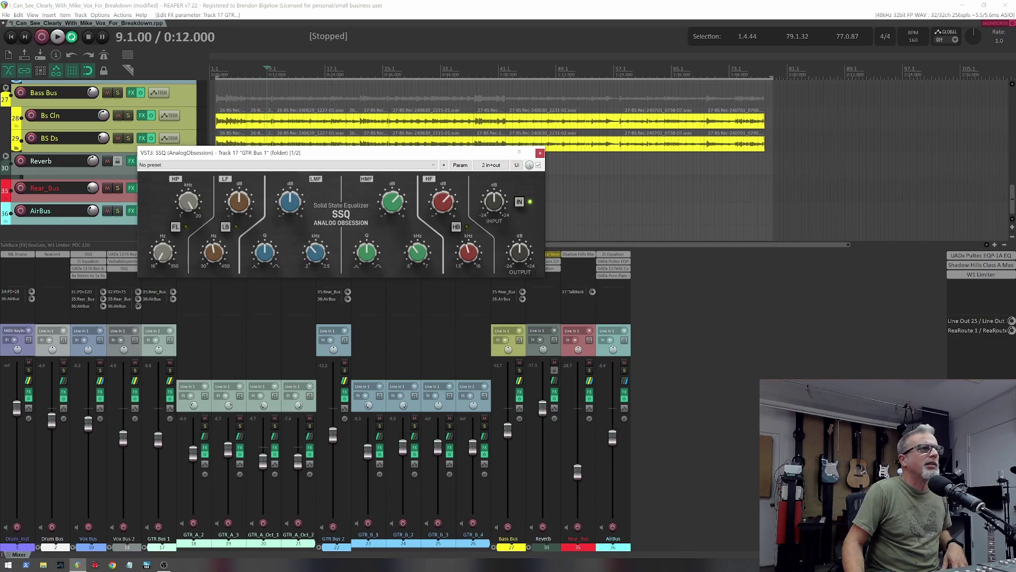
click(417, 252)
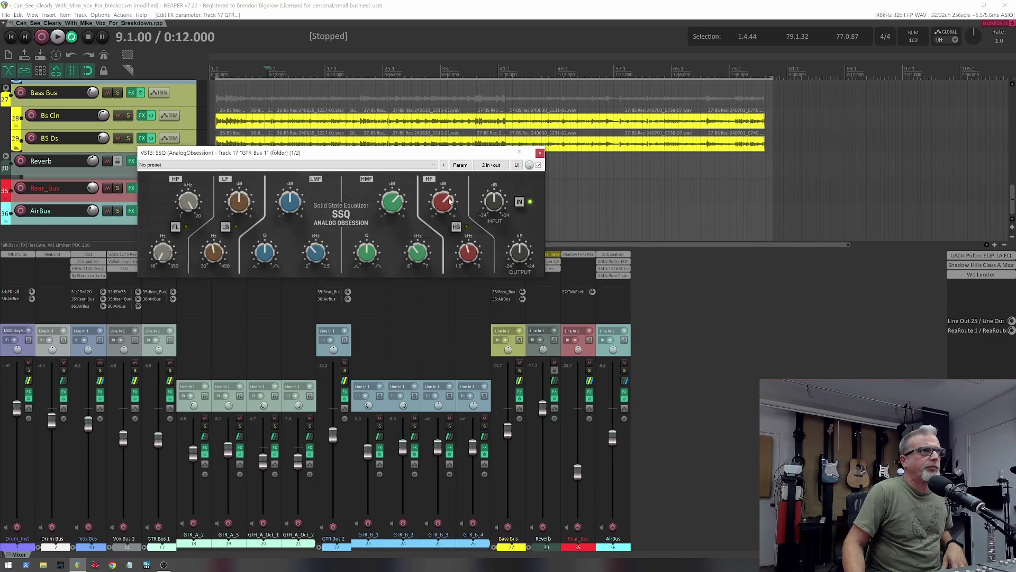
click(469, 252)
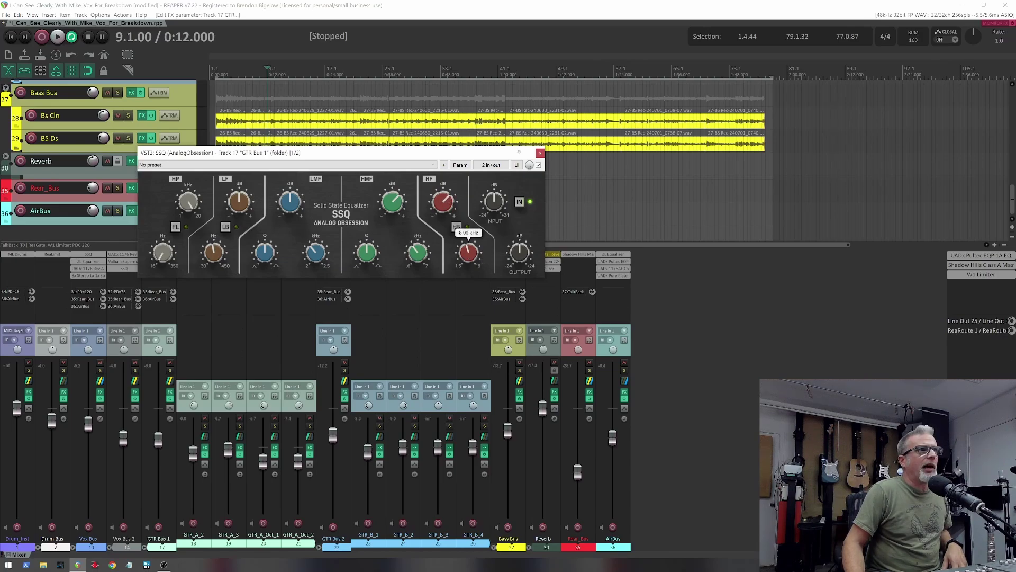
drag(469, 252, 468, 255)
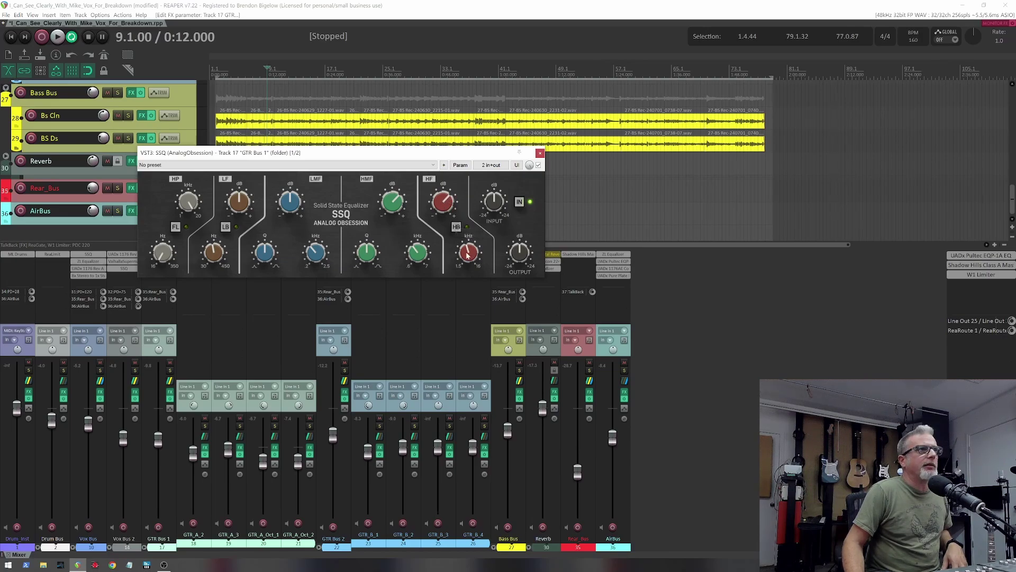
- Close the SSQ EQ and bring up GTR Bus 1's LA-2A compressor window
click(540, 154)
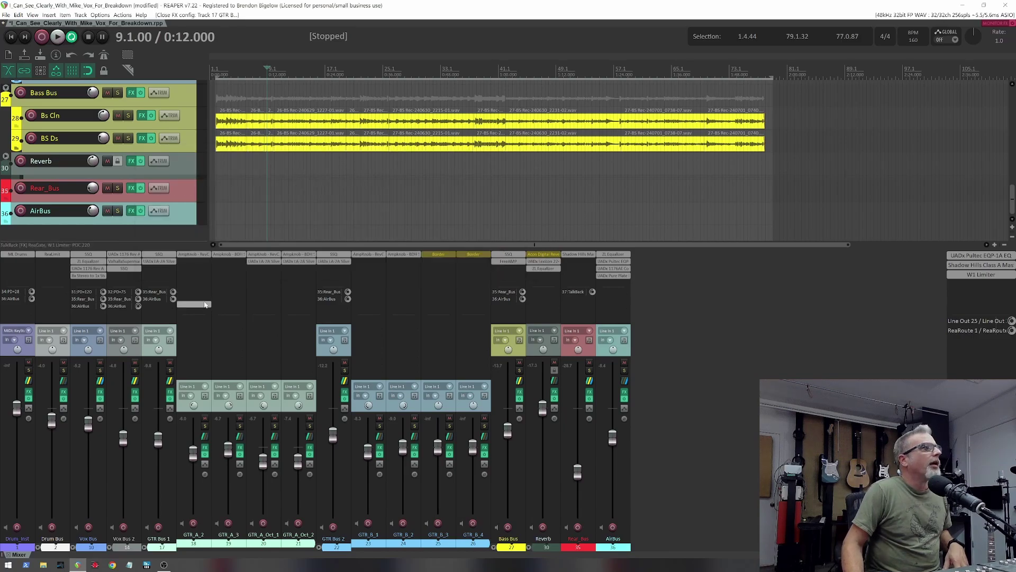
click(161, 262)
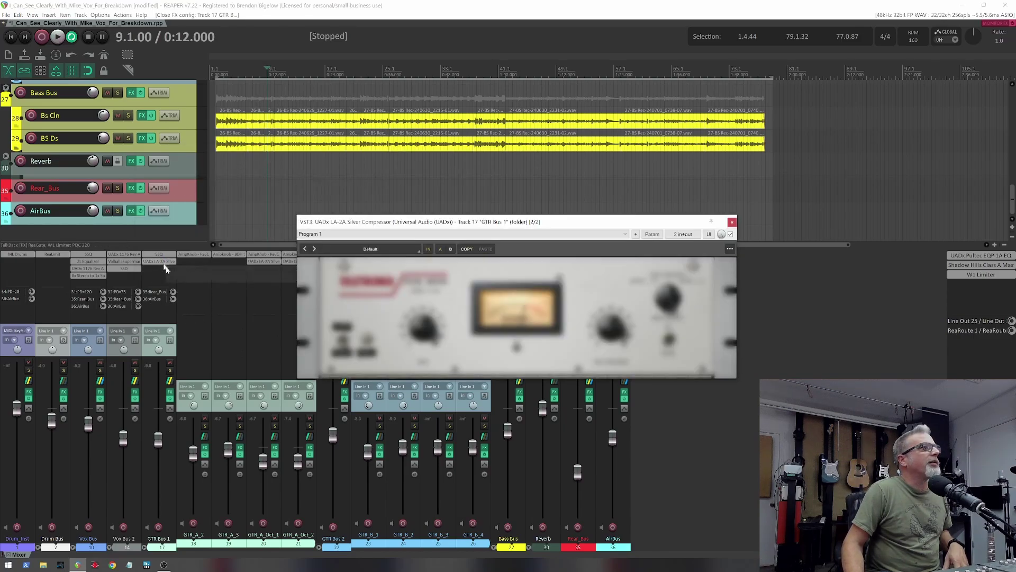
drag(550, 226, 520, 292)
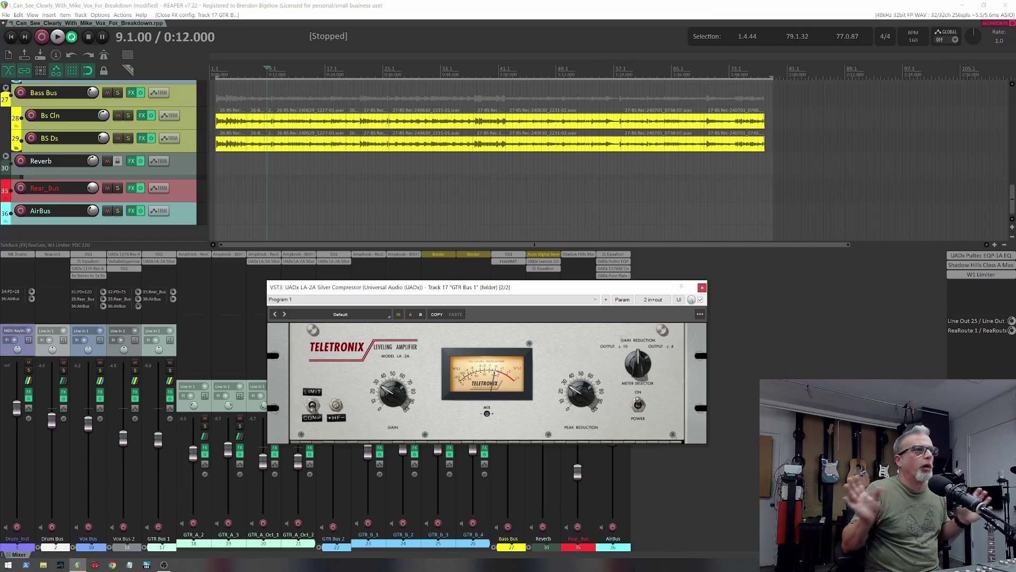
- Play the mix while bypassing the LA-2A and re-enabling it, then stop
key(space)
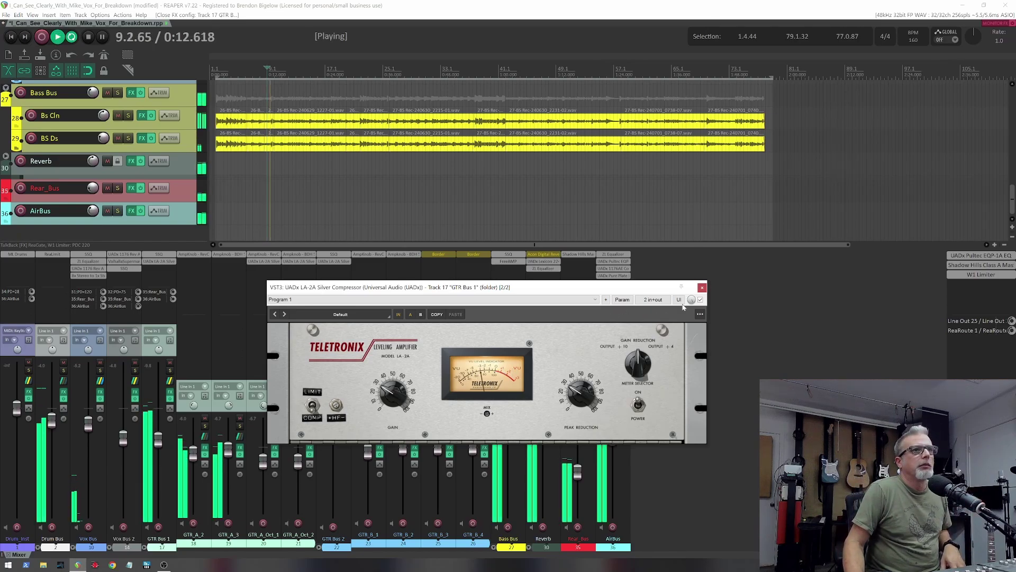
click(701, 300)
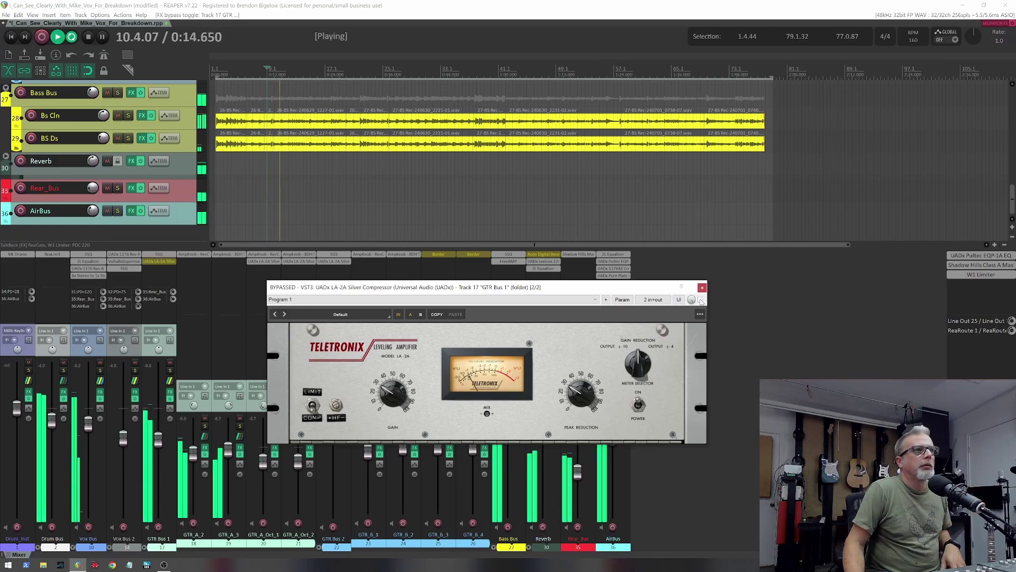
click(700, 300)
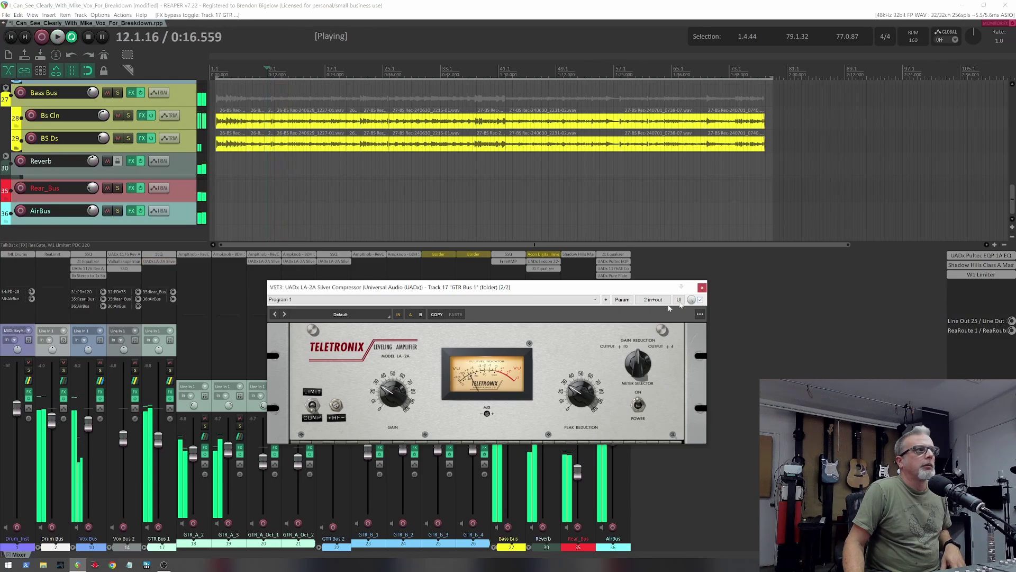
key(space)
- Solo GTR Bus 1 and toggle the LA-2A bypass on and off several times
click(170, 370)
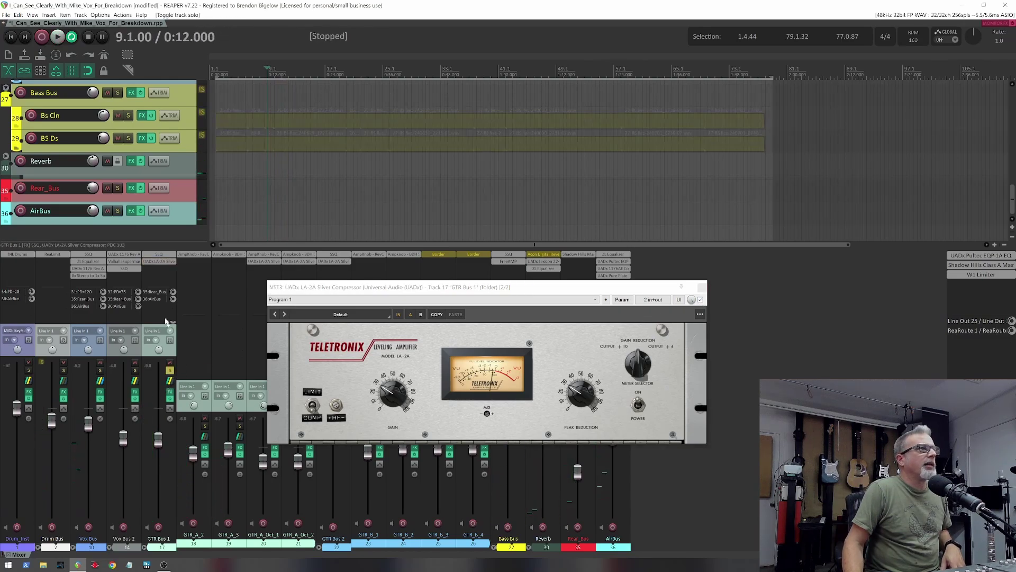
scroll(142, 192, up, 6)
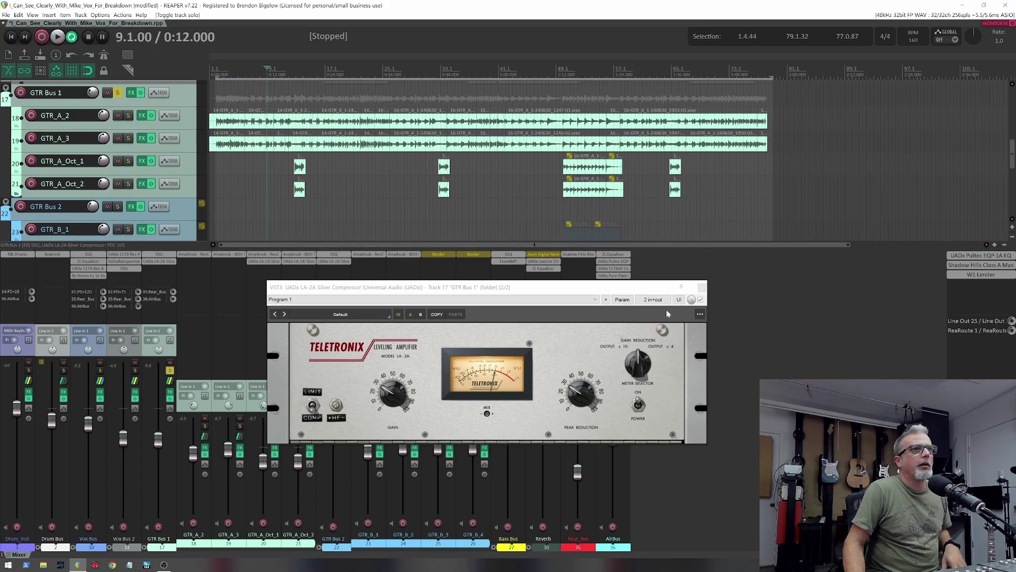
click(701, 300)
click(700, 299)
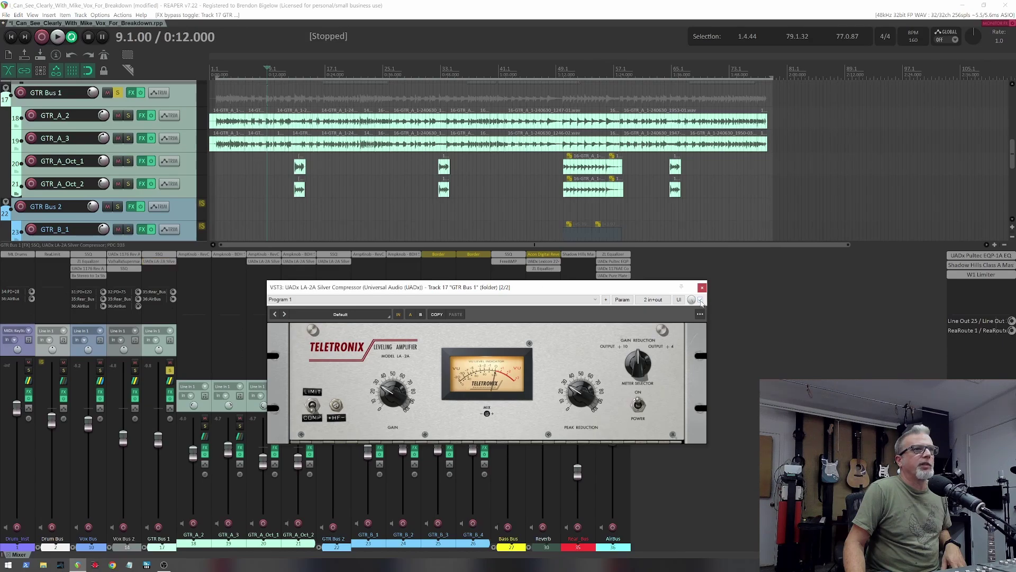
click(700, 300)
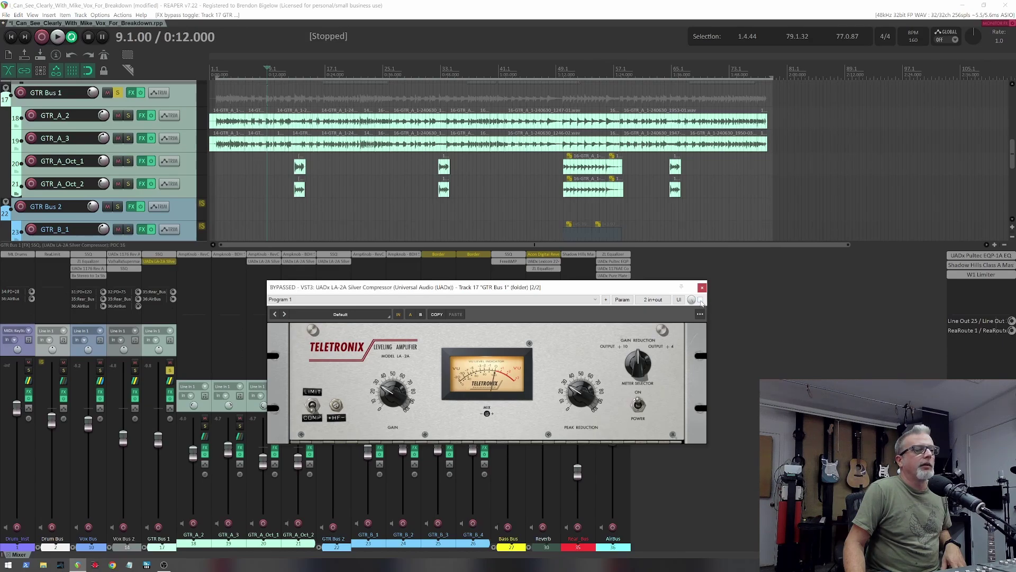
click(701, 299)
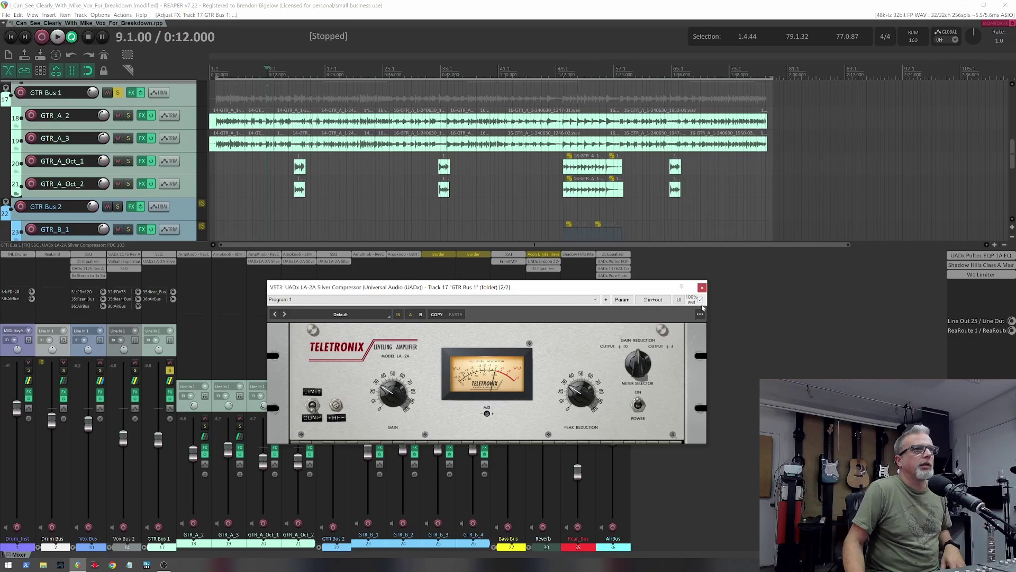
click(700, 299)
- Compare the LA-2A bypassed and active during playback, leave it active, and close the compressor
key(space)
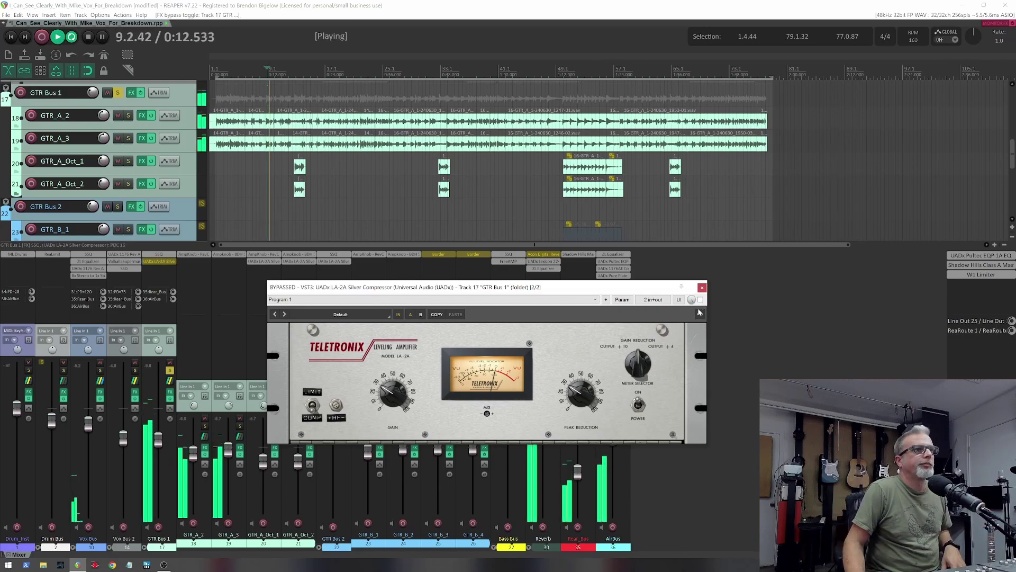
click(701, 299)
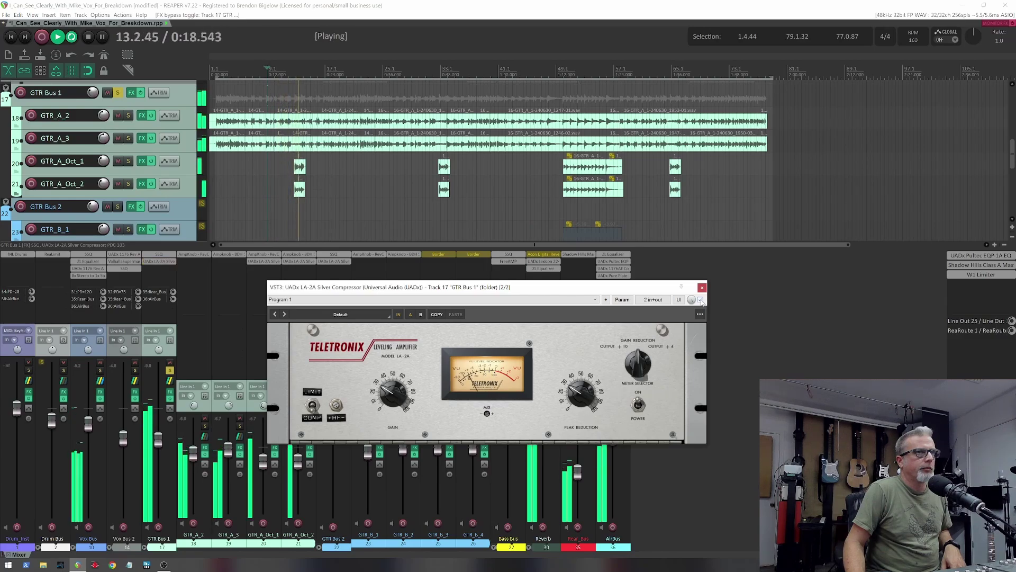
click(700, 299)
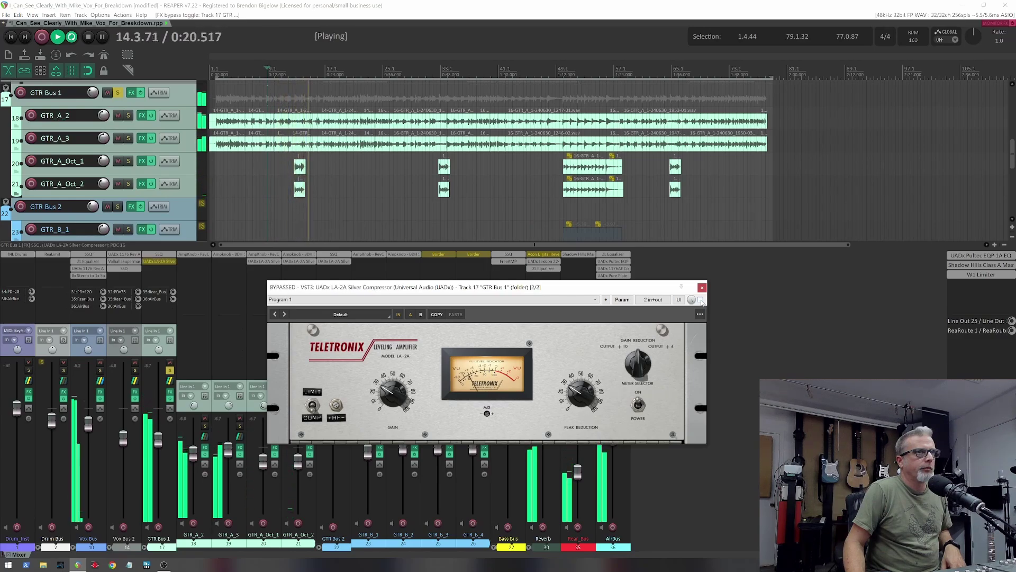
click(700, 300)
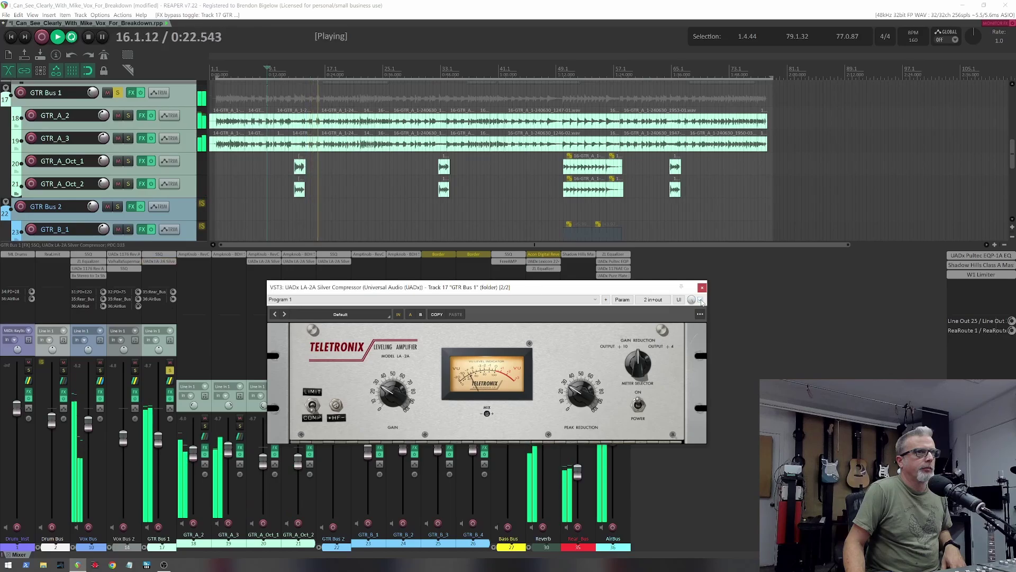
key(space)
click(702, 287)
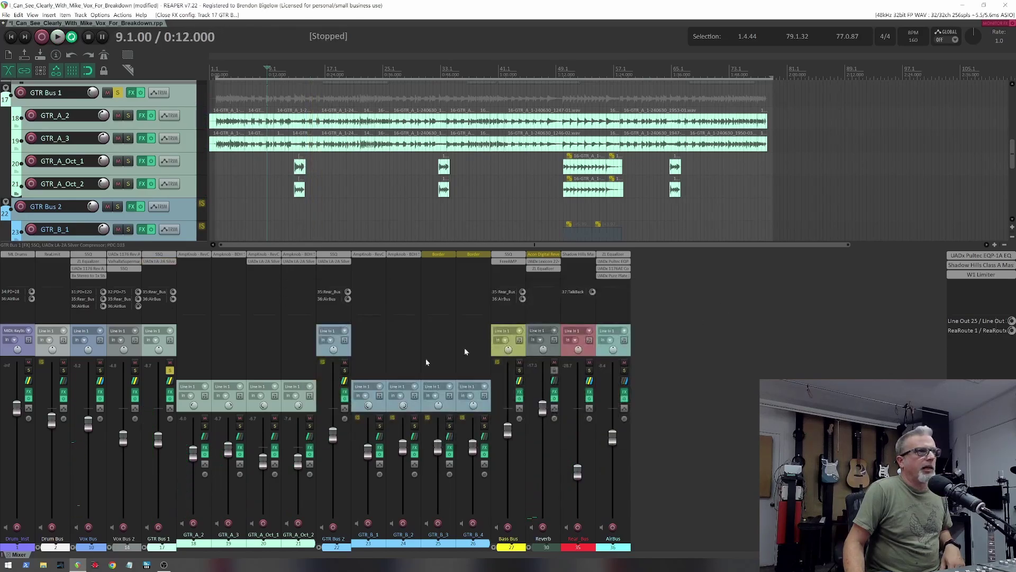
- Turn off GTR Bus 1's solo and play back all tracks from bar 49 on GTR_B_1
click(170, 370)
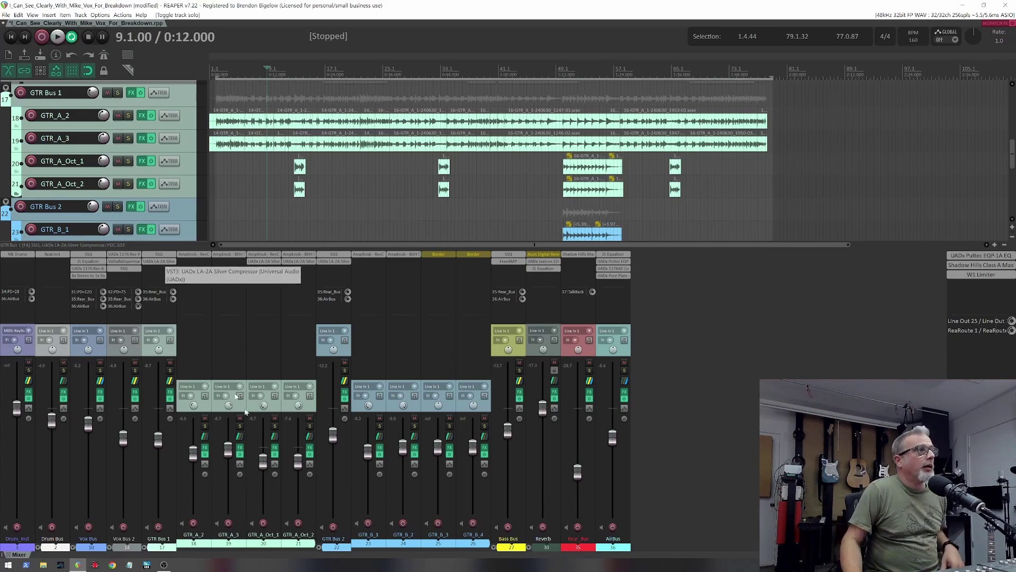
drag(327, 305, 536, 139)
click(560, 189)
key(space)
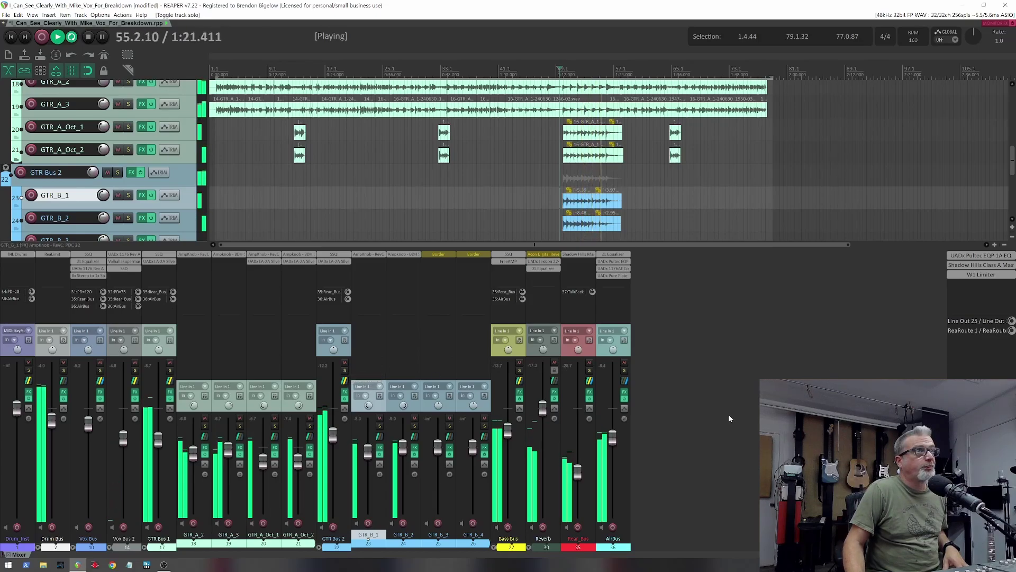
key(space)
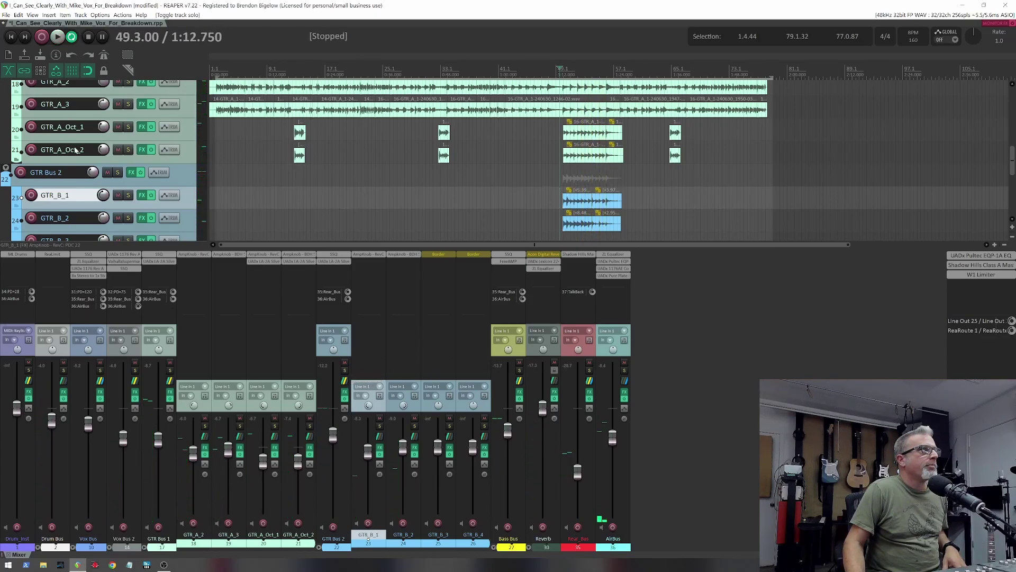